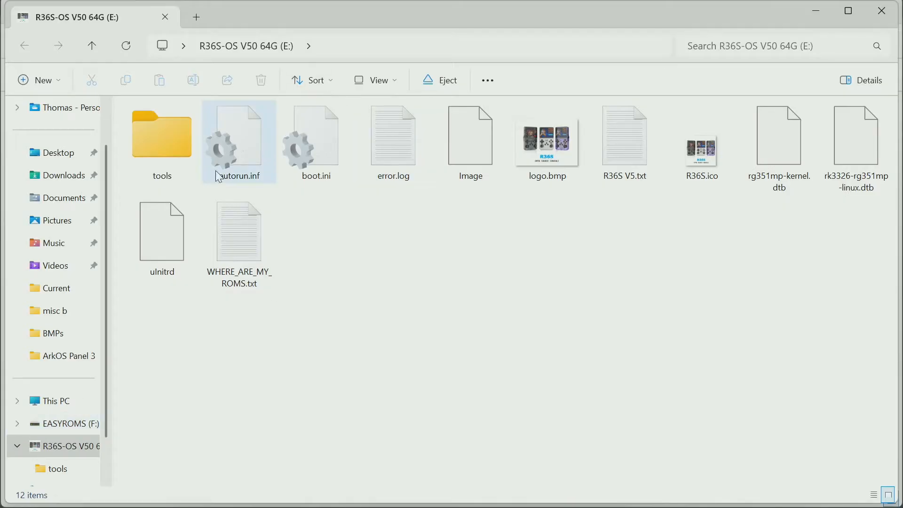
- Open the R36S-OS V50 64G (E:) drive from This PC
mouse_move(219, 178)
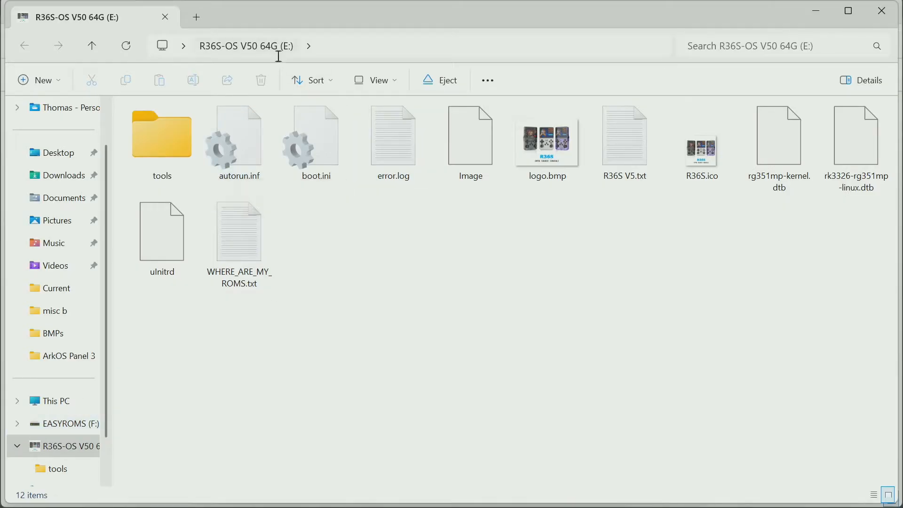
left_click(46, 413)
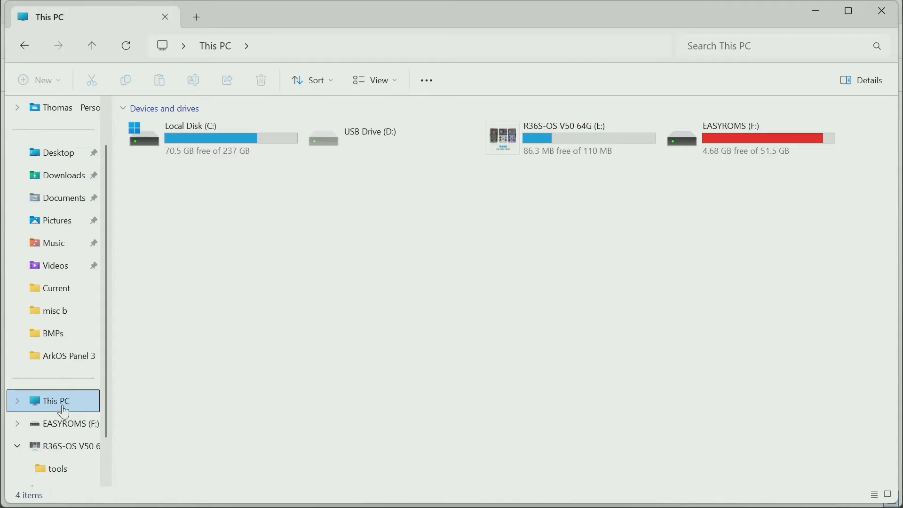
double_click(553, 137)
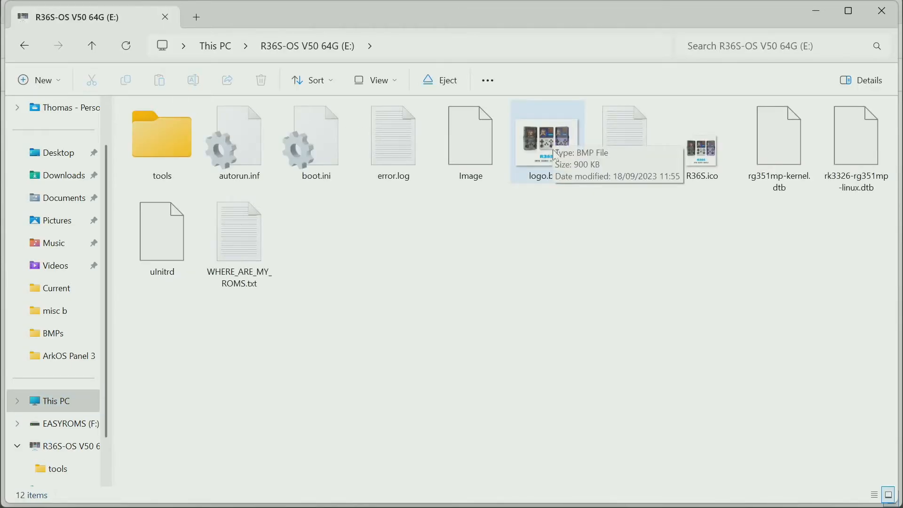
- Rename logo.bmp on the R36S-OS drive as logo.bmpbak through its file properties, accepting the extension change
left_click(538, 156)
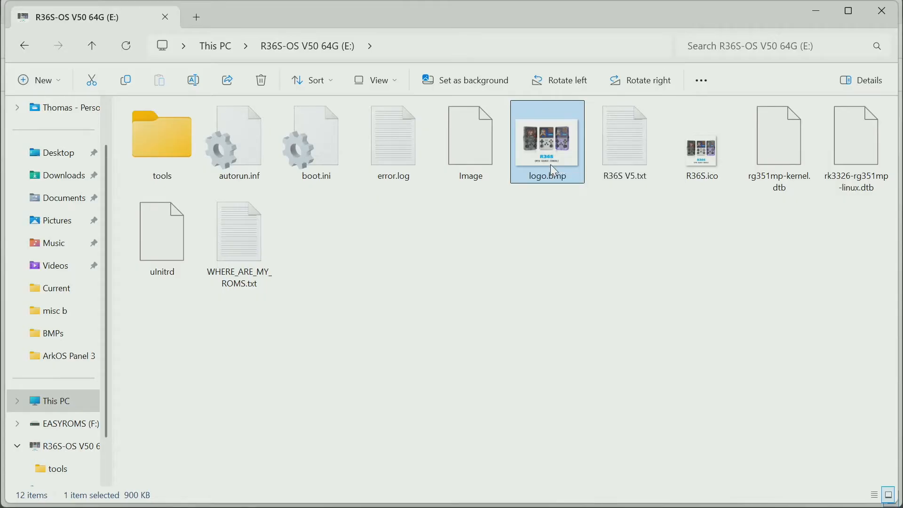
right_click(554, 171)
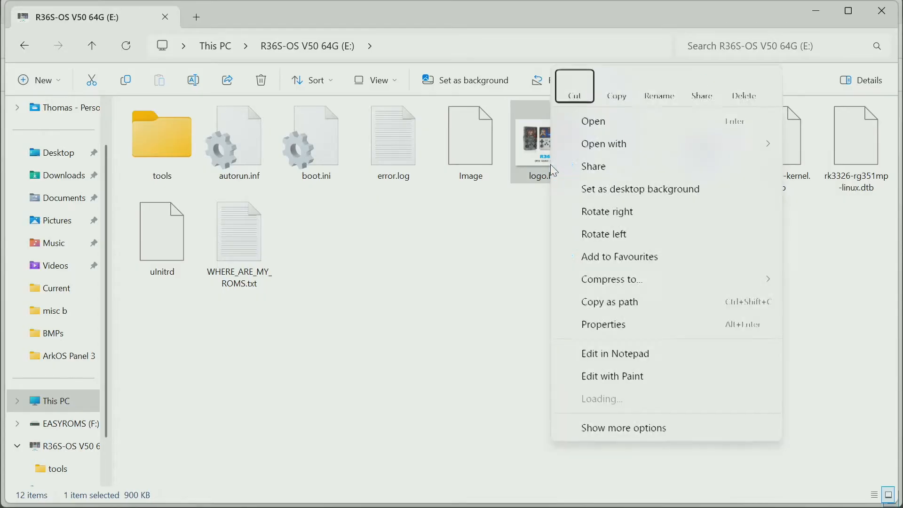
left_click(606, 326)
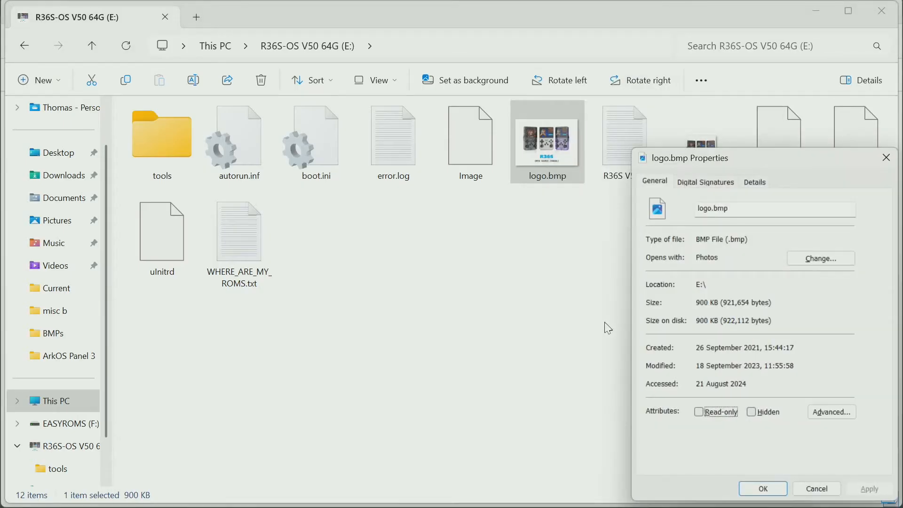
left_click(744, 207)
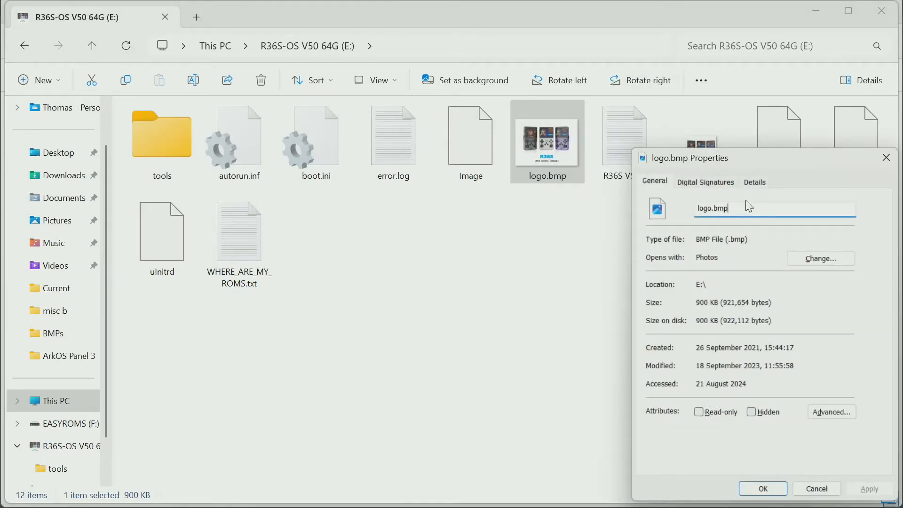
type("bak")
key("Return")
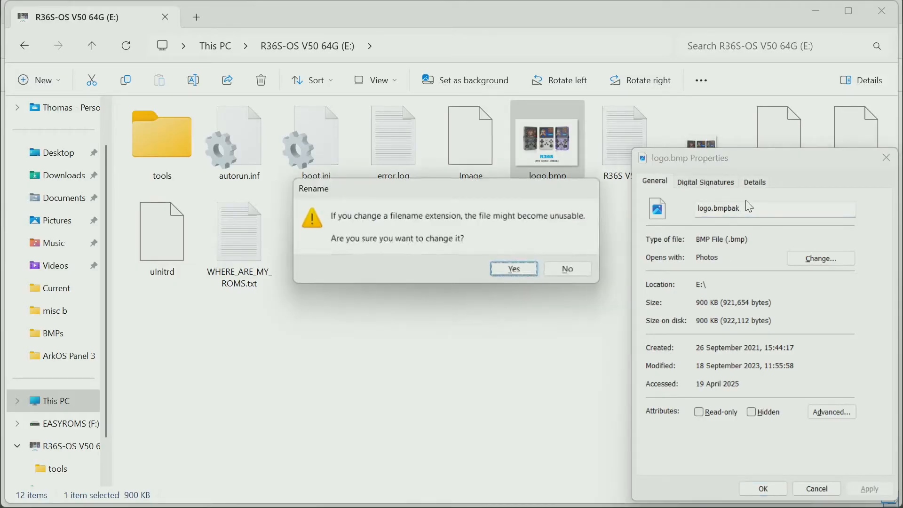
key("Return")
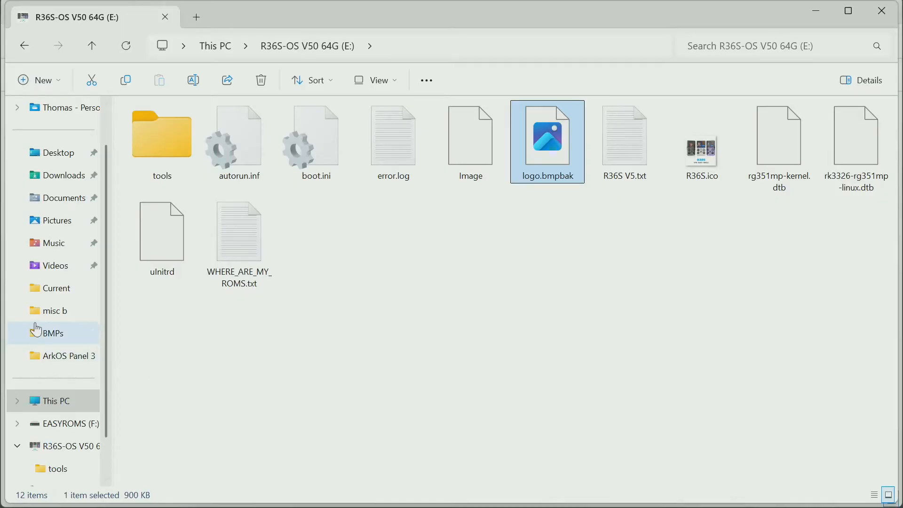
- Open the full-body picture of the character in the blue tracksuit from the Current folder in Paint
left_click(53, 296)
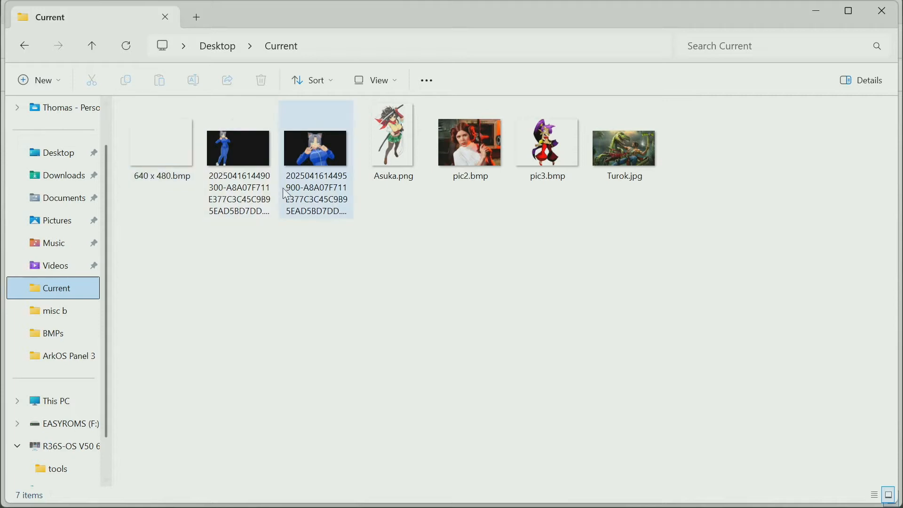
left_click(219, 158)
right_click(219, 154)
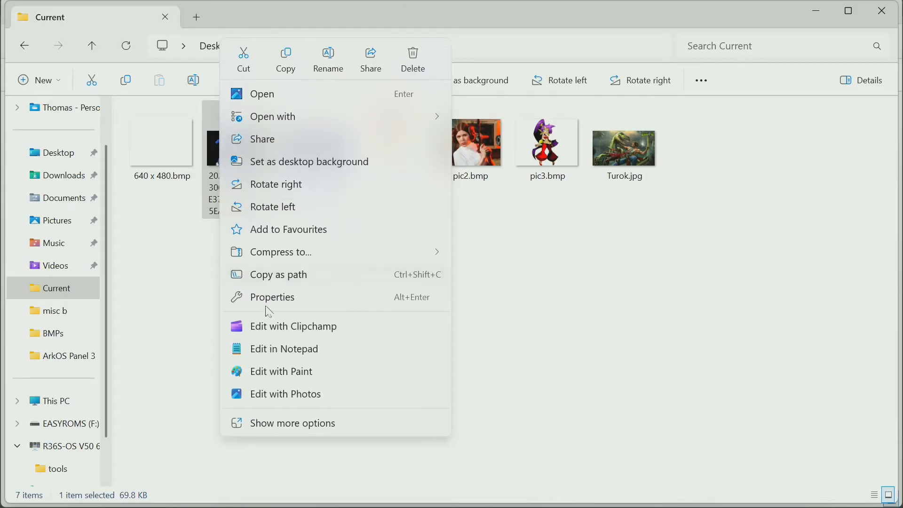
left_click(275, 371)
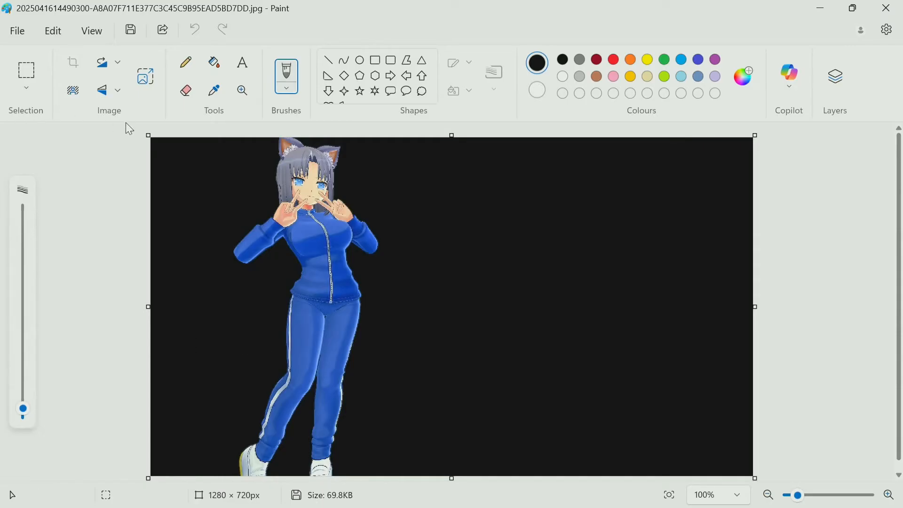
- Select a 640 × 480 px area around the character's upper body and crop the image to it
left_click(26, 76)
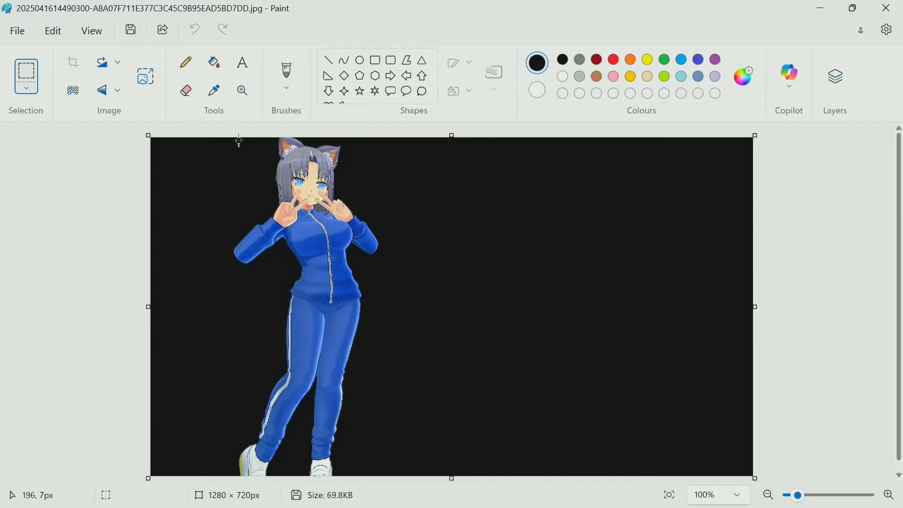
left_click_drag(221, 139, 522, 364)
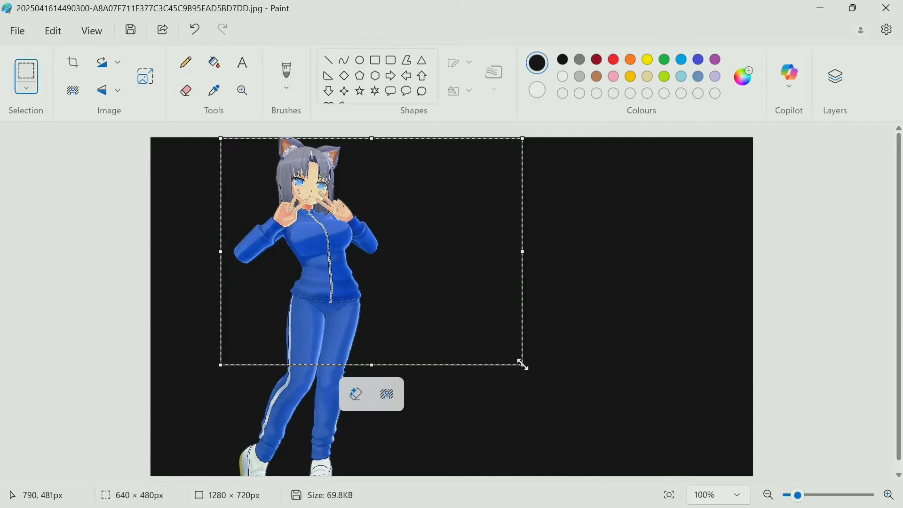
left_click(73, 68)
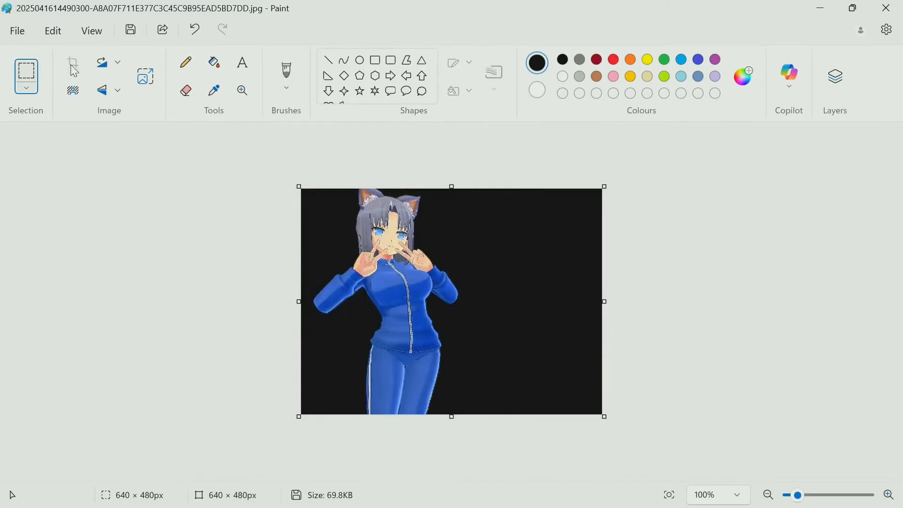
- Create a text box about 700 × 440 px starting in the black area beside the character, with yellow text at size 100
left_click(244, 66)
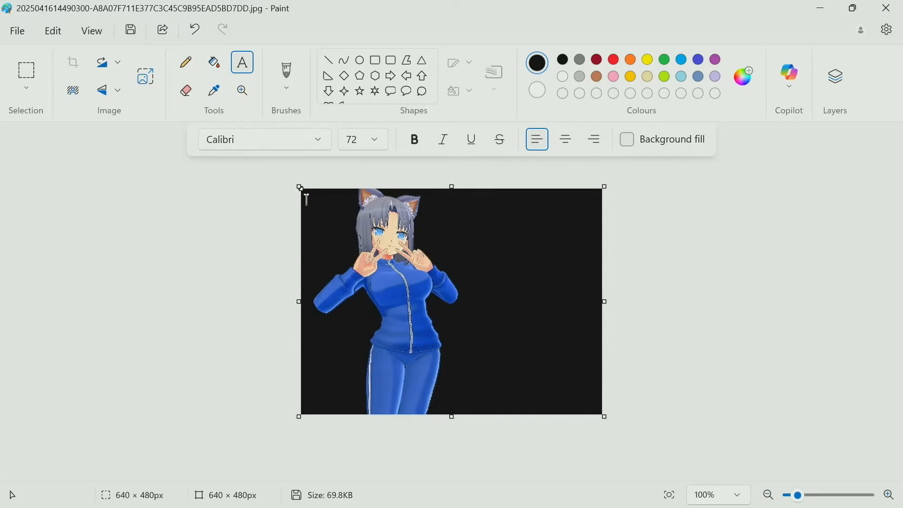
left_click_drag(460, 204, 604, 412)
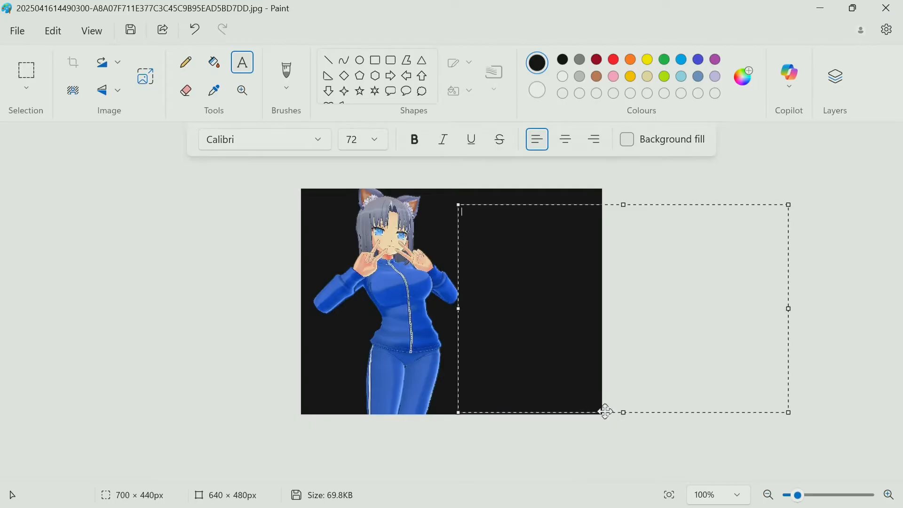
left_click(647, 60)
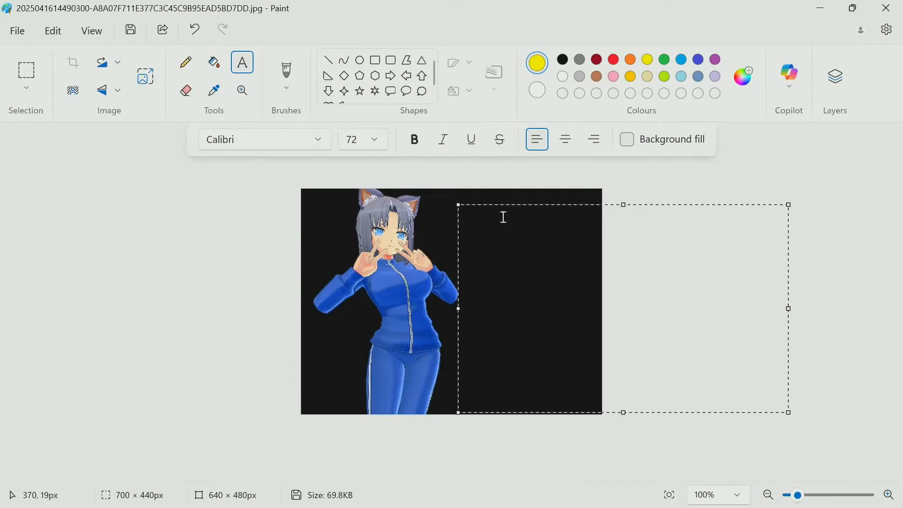
left_click(354, 141)
type("100")
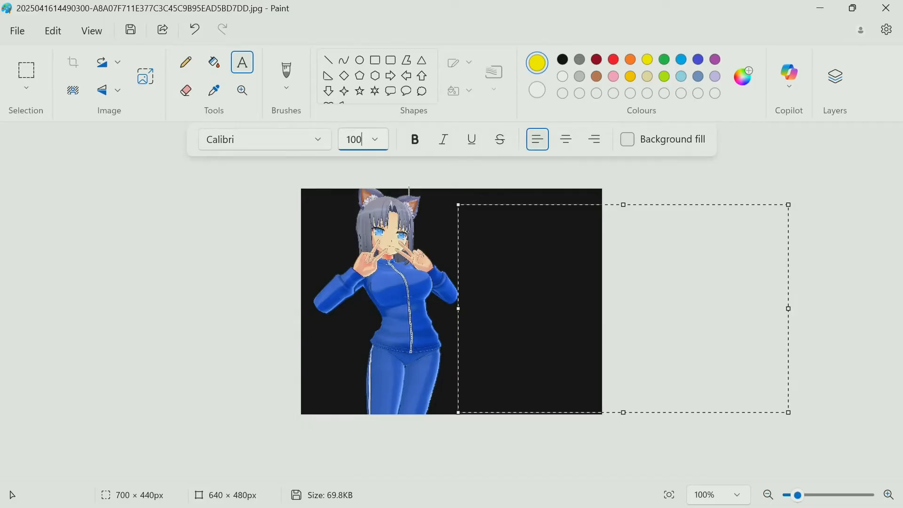
left_click(465, 220)
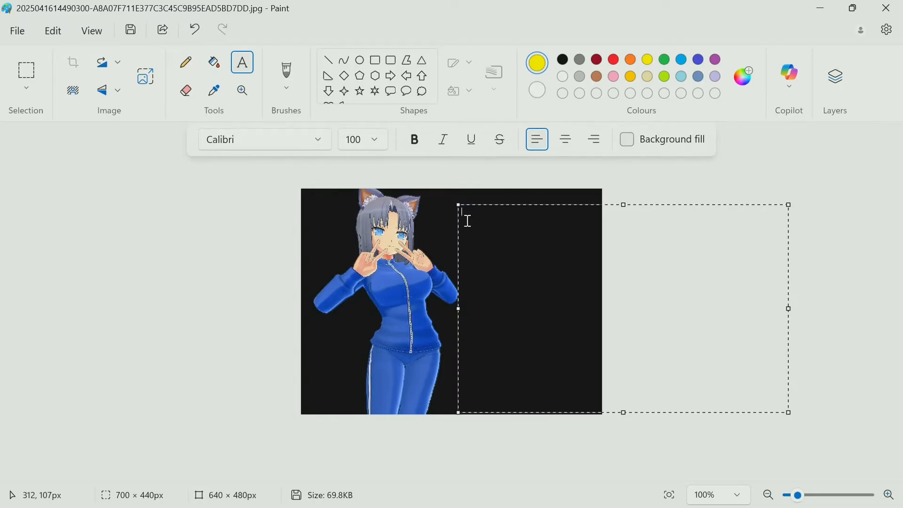
- Enter the caption "DIY Boot image" with each word on its own line
type("DI")
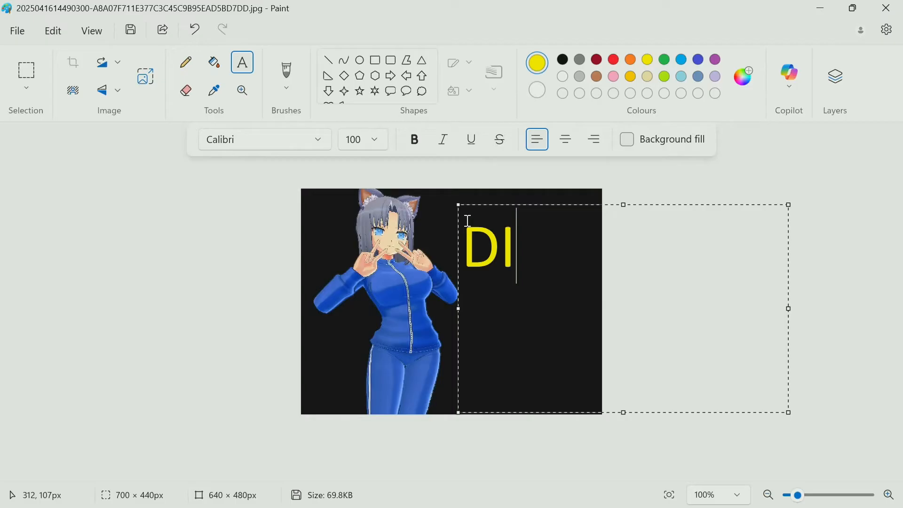
type("Y ")
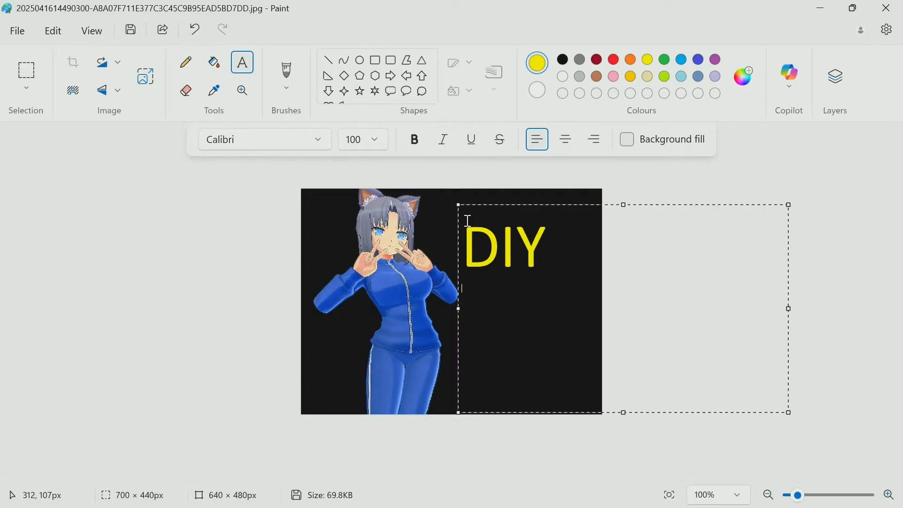
type("Boot")
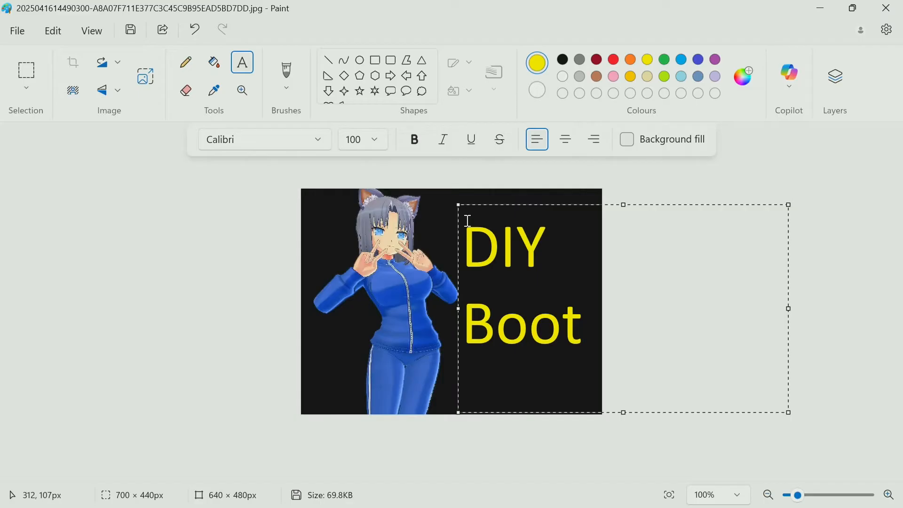
key("Return")
type("image")
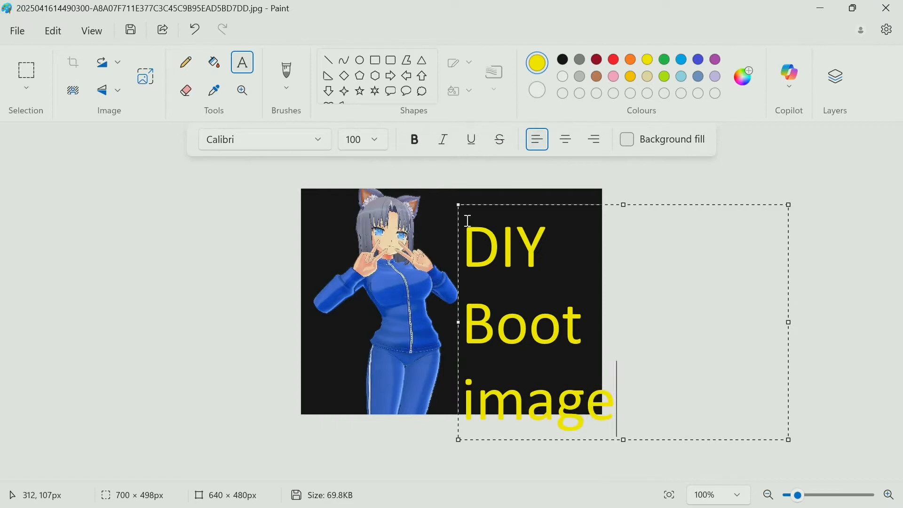
- Stretch the text box up to just above the image's upper edge and set the whole caption's font size to 80
left_click_drag(458, 204, 460, 182)
left_click(479, 211)
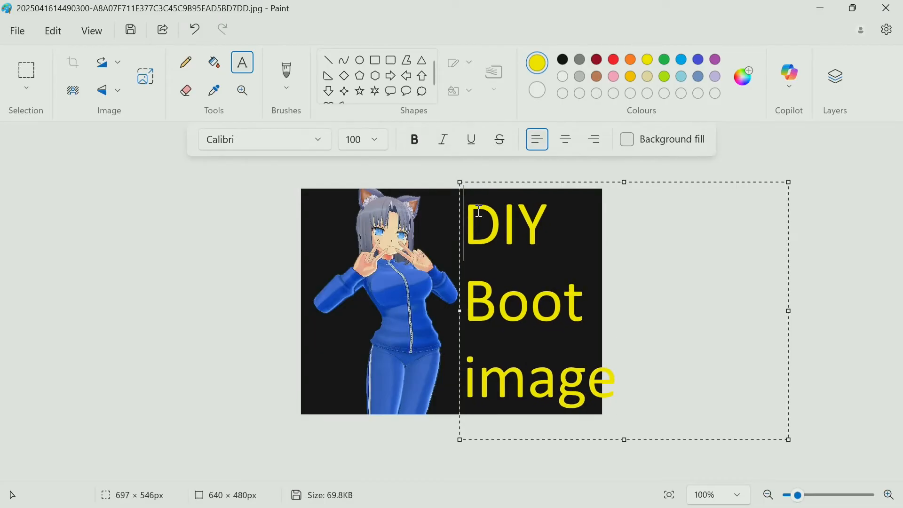
key("ctrl+a")
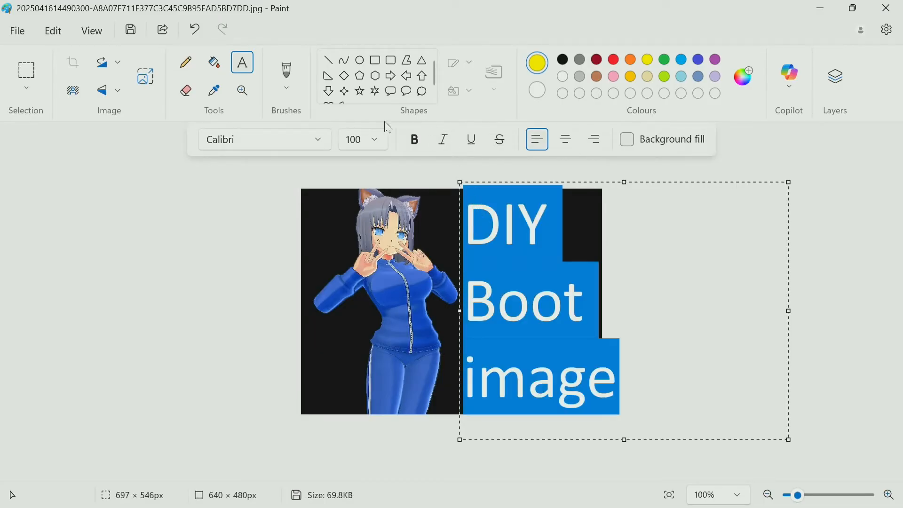
left_click(354, 140)
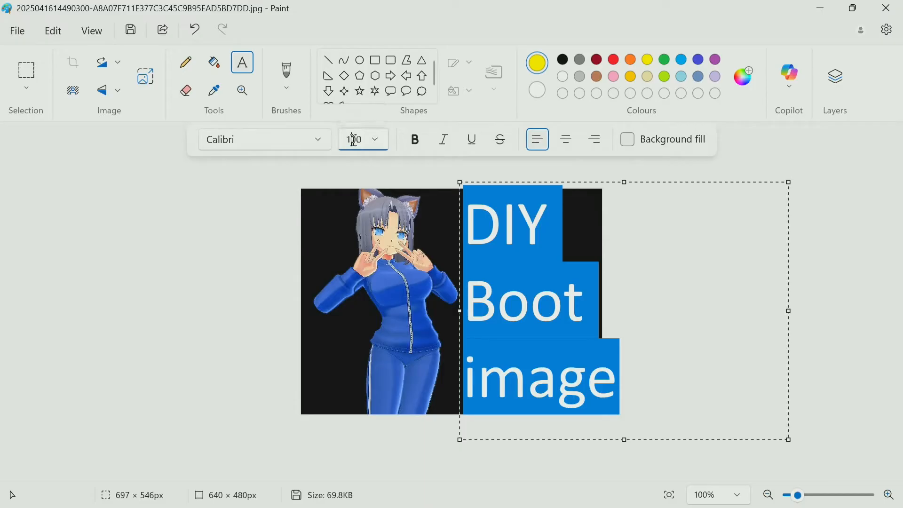
left_click_drag(361, 140, 344, 141)
type("80")
key("Return")
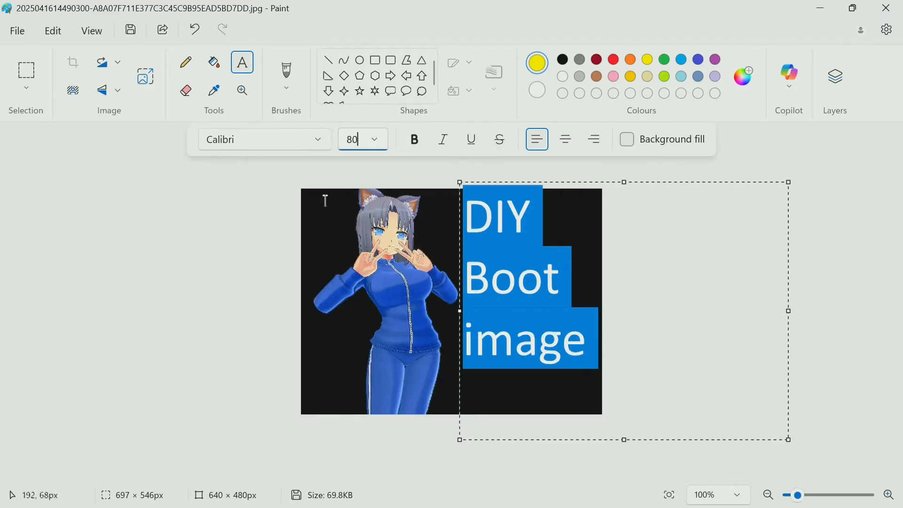
- Save the image as a 24-bit bitmap named pic1 in the Current folder and close Paint
left_click(19, 33)
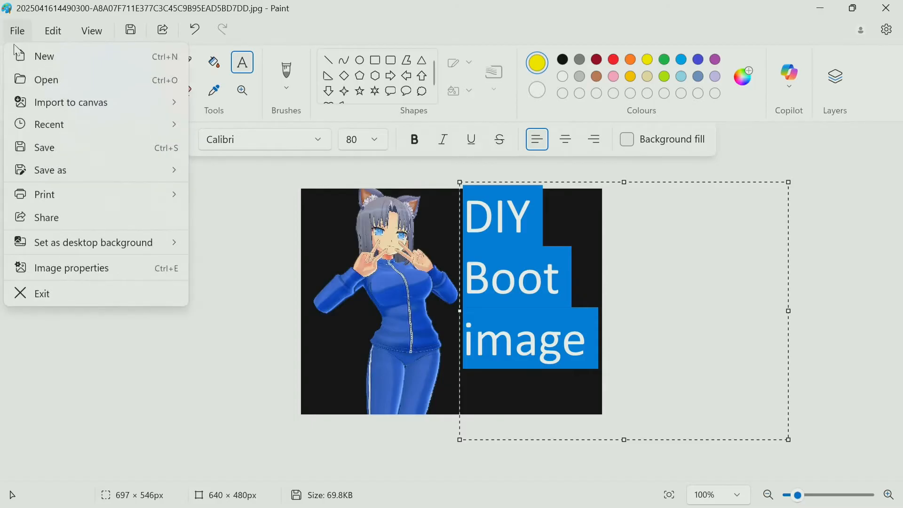
mouse_move(48, 175)
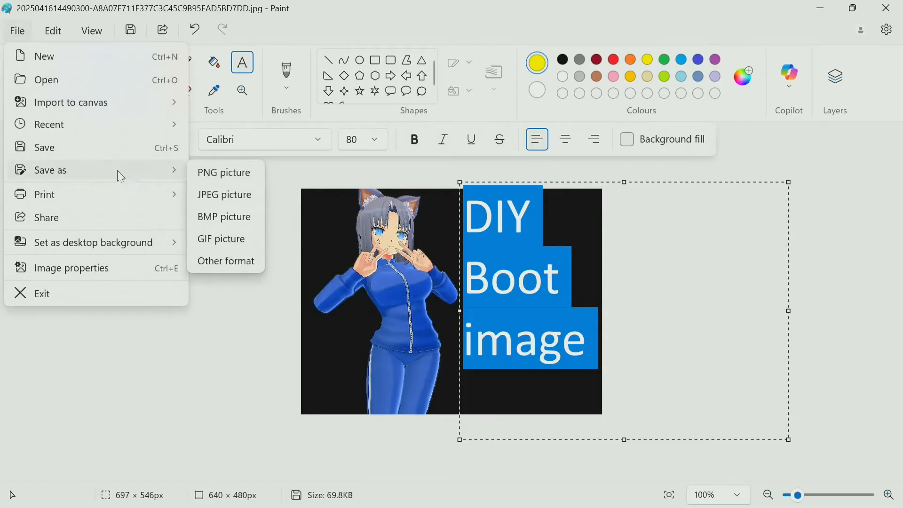
left_click(224, 219)
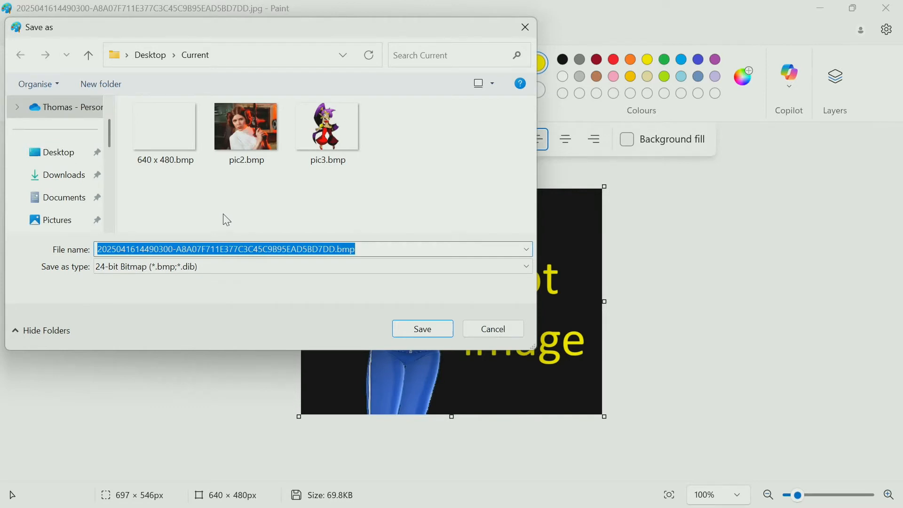
type("pi")
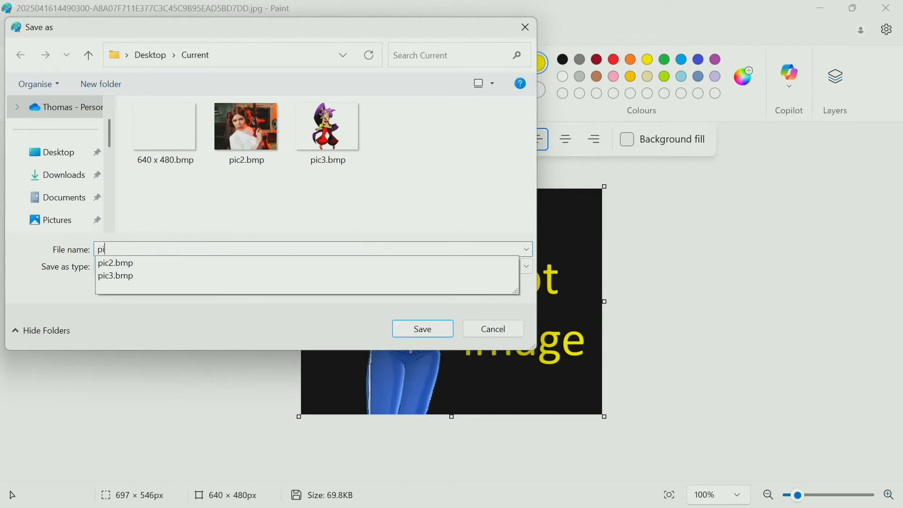
type("c1")
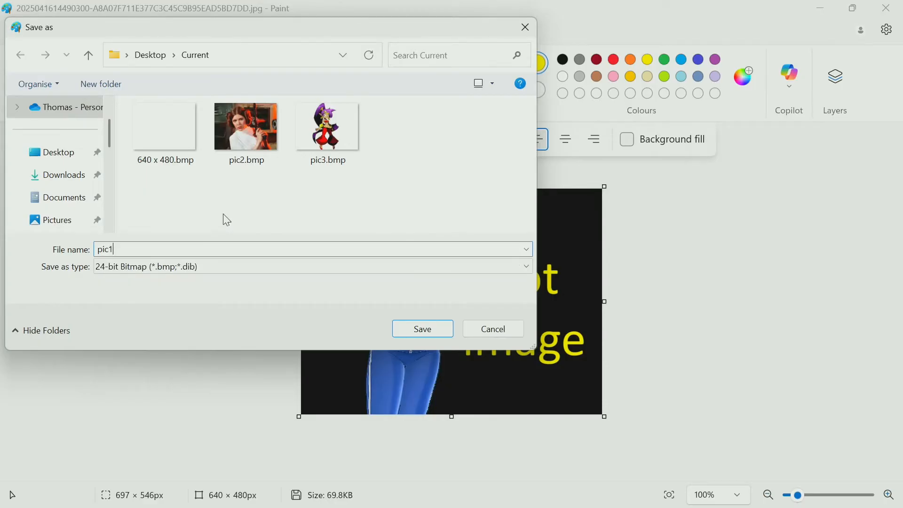
key("Return")
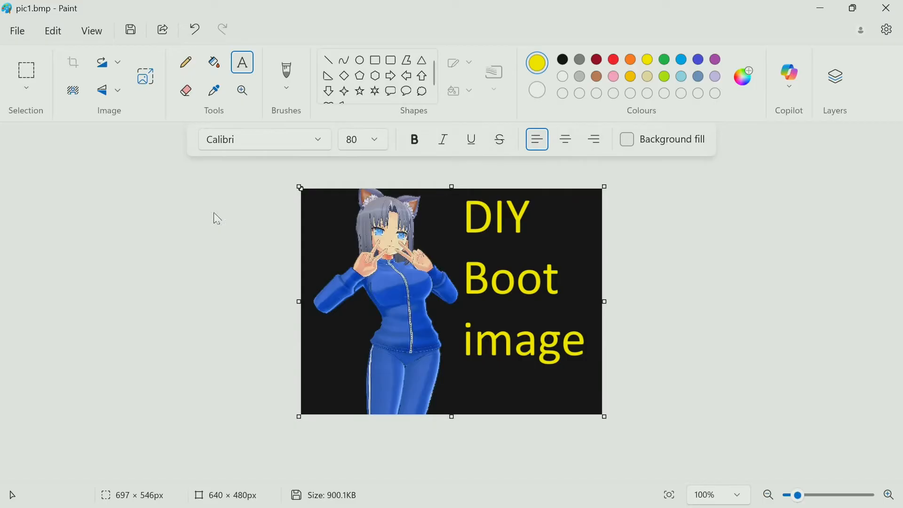
left_click(894, 9)
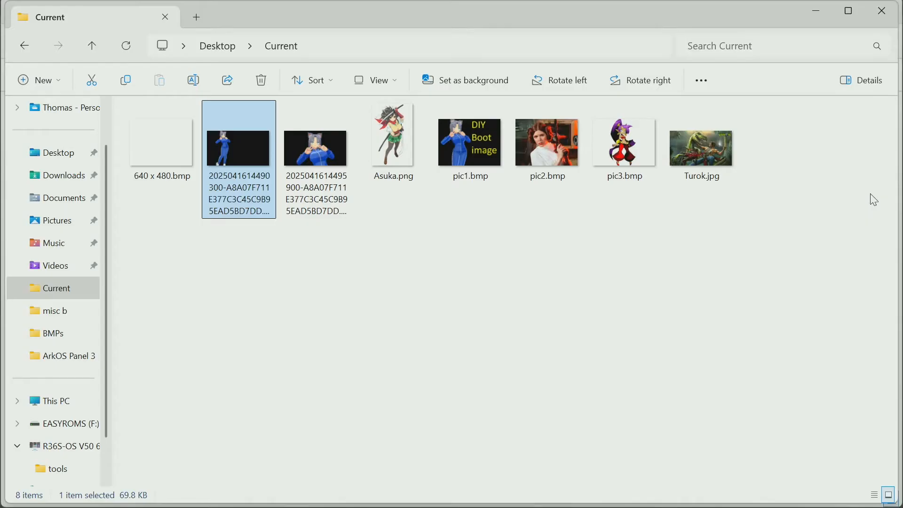
- Check the dimensions and bit depth of pic1.bmp in its file properties
left_click(472, 155)
right_click(473, 156)
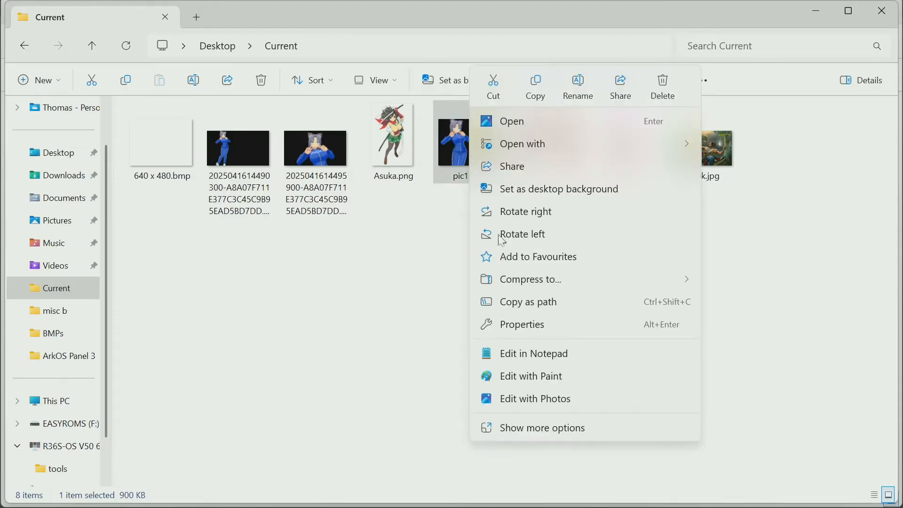
left_click(536, 326)
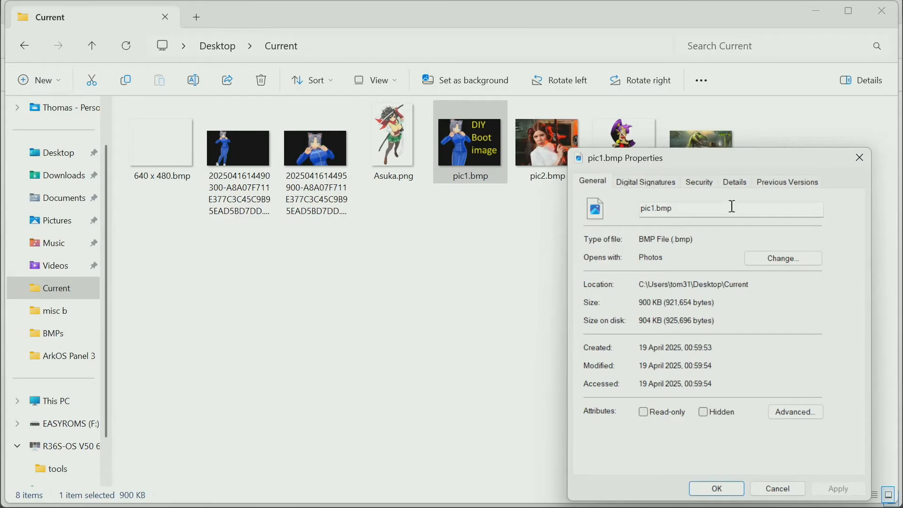
left_click(737, 187)
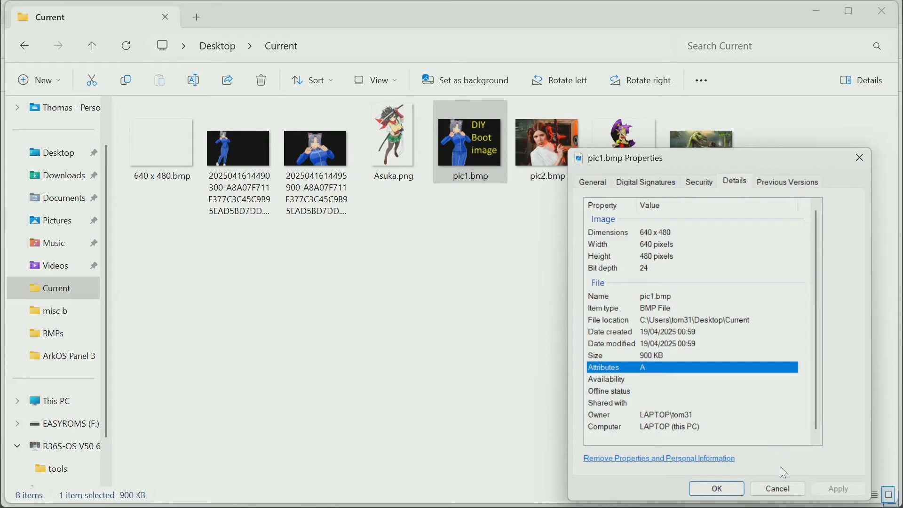
left_click(717, 490)
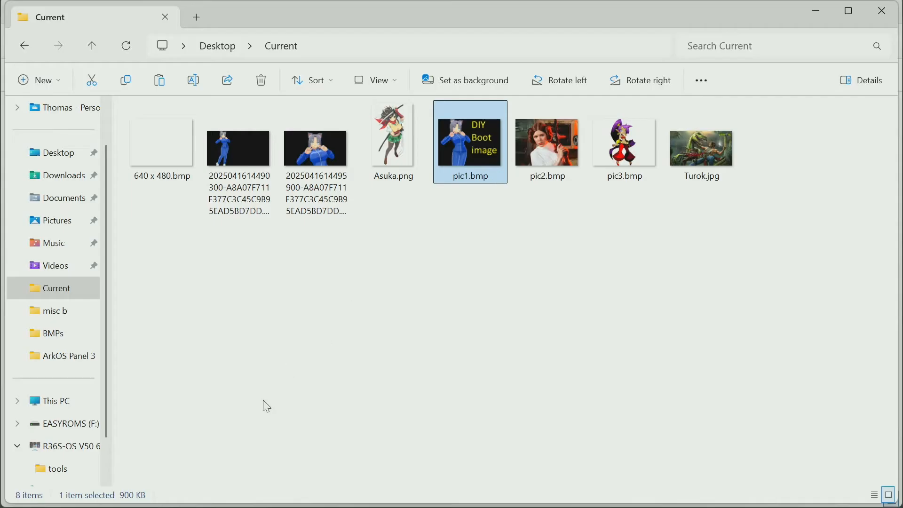
- Paste the pic1.bmp image into the root of the R36S-OS V50 64G (E:) drive and rename it logo.bmp
left_click(59, 454)
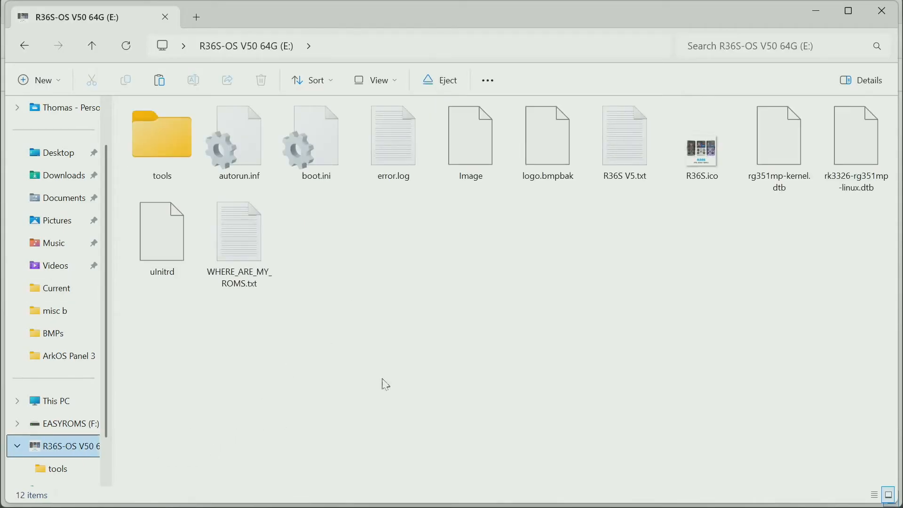
key("ctrl+v")
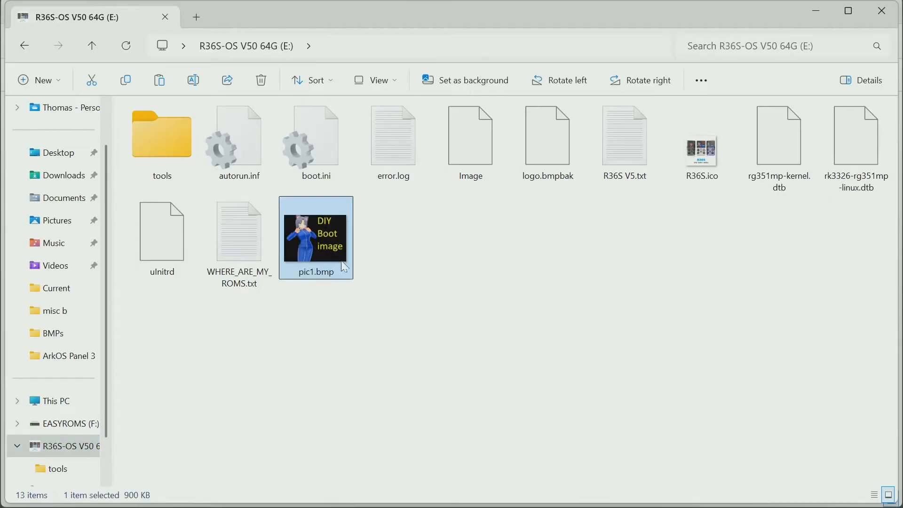
right_click(319, 241)
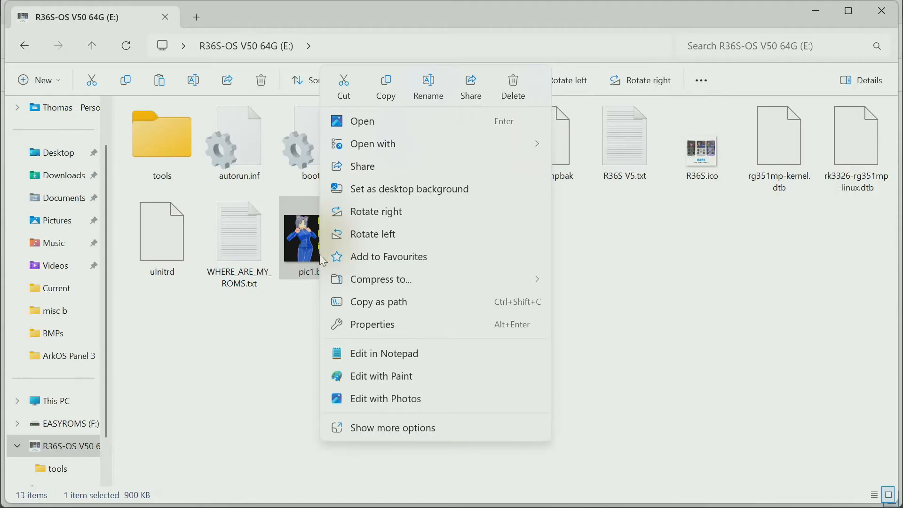
left_click(363, 326)
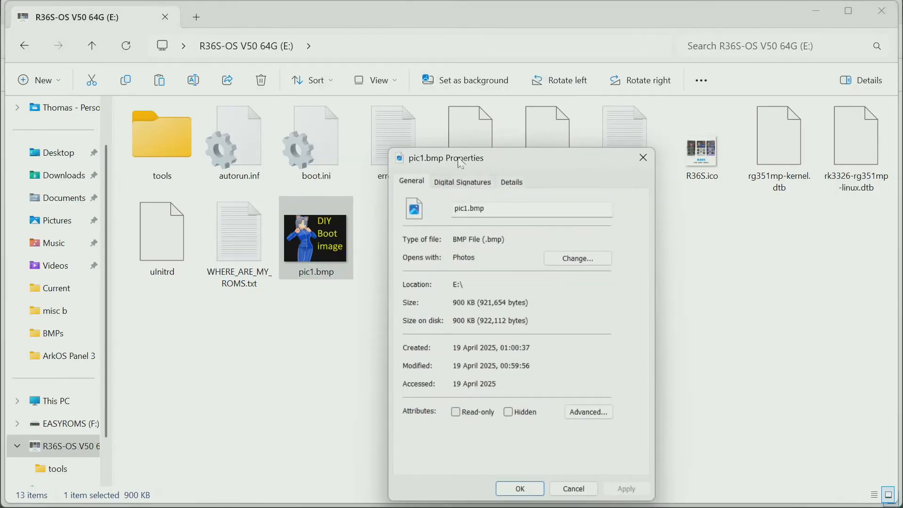
left_click_drag(466, 208, 450, 210)
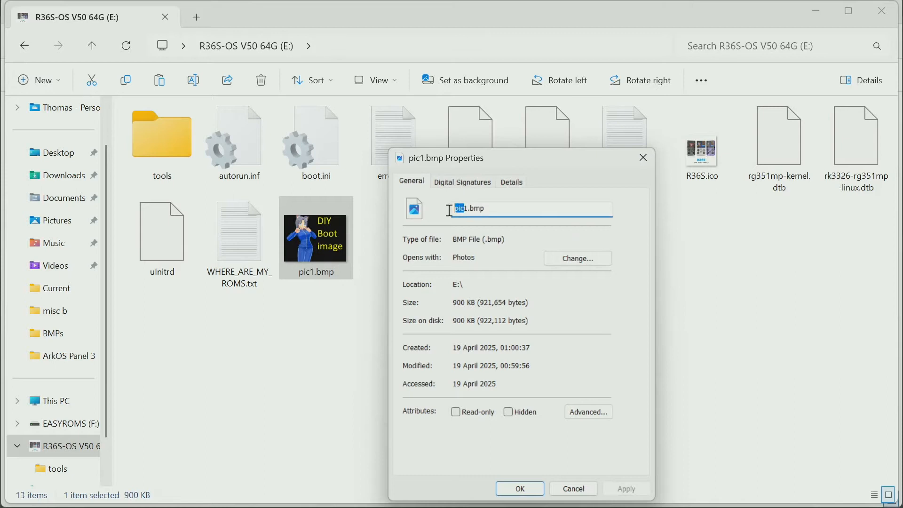
key("BackSpace")
type("logo")
key("Return")
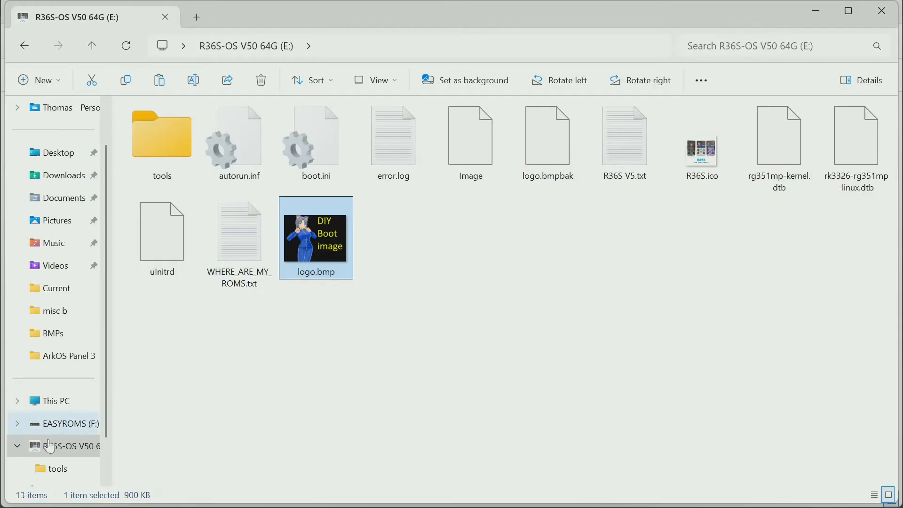
- Eject the R36S-OS V50 64G (E:) drive
right_click(50, 454)
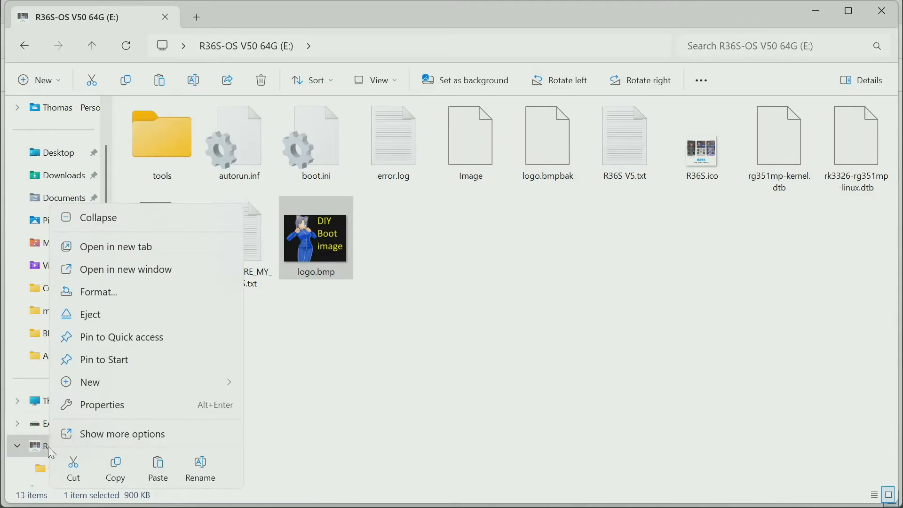
left_click(134, 317)
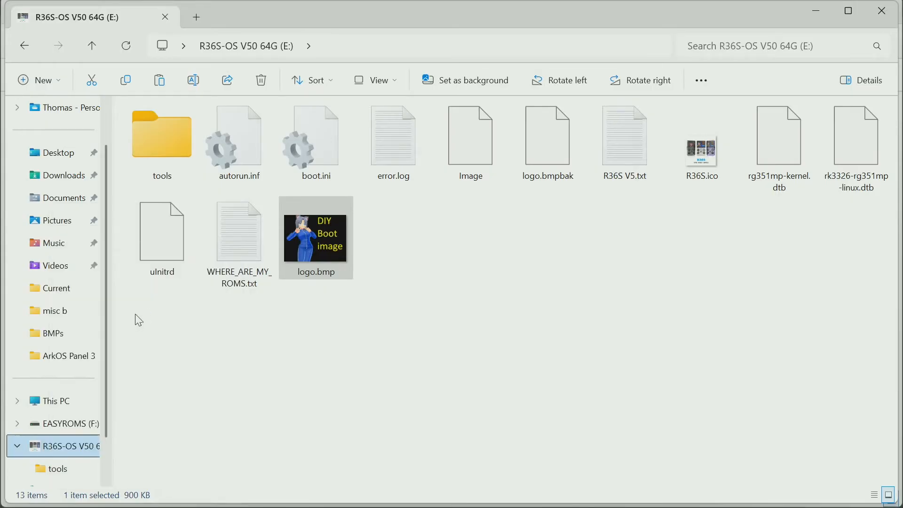
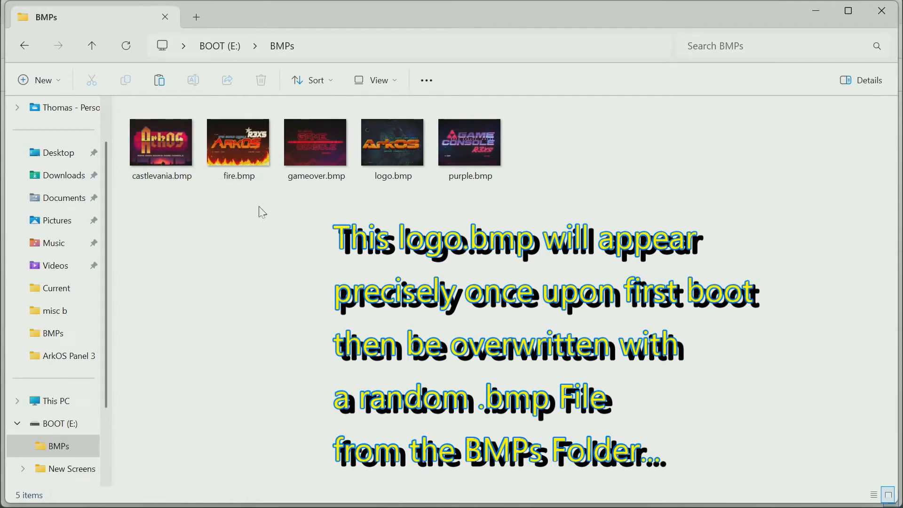
- Permanently delete all the stock boot images, from castlevania.bmp to purple.bmp, in the BMPs folder of the BOOT (E:) drive
left_click_drag(681, 251, 167, 168)
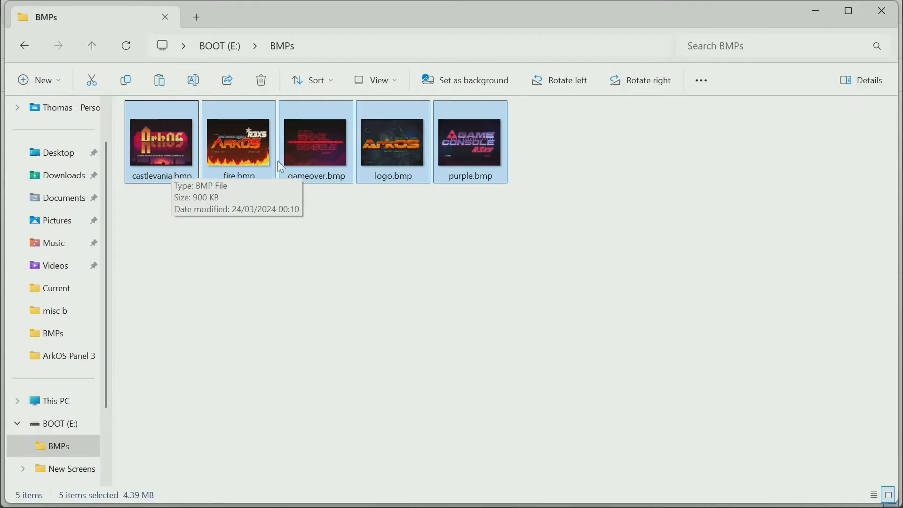
left_click(493, 165)
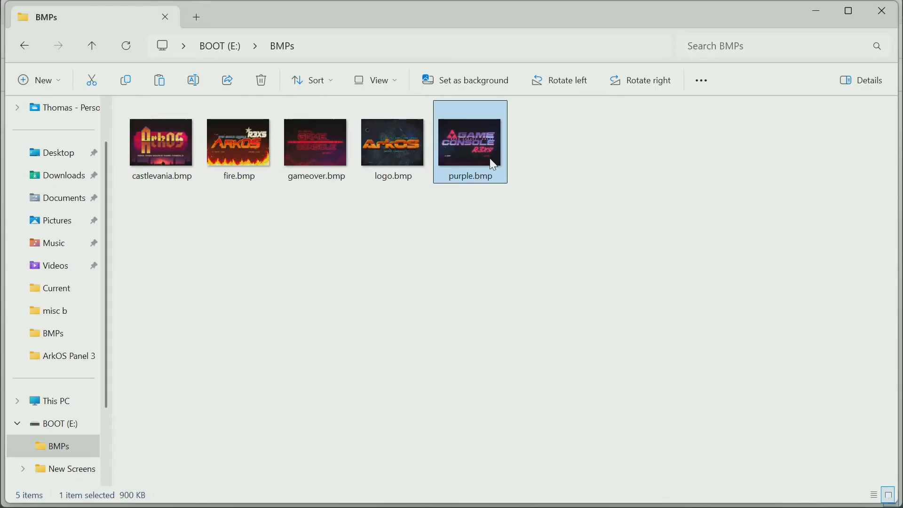
right_click(493, 165)
left_click(450, 221)
left_click_drag(584, 212, 163, 148)
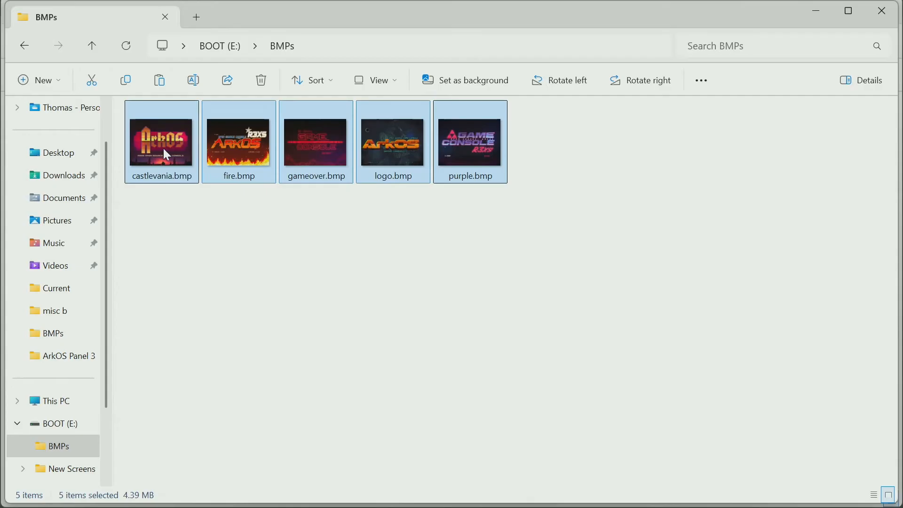
key("Delete")
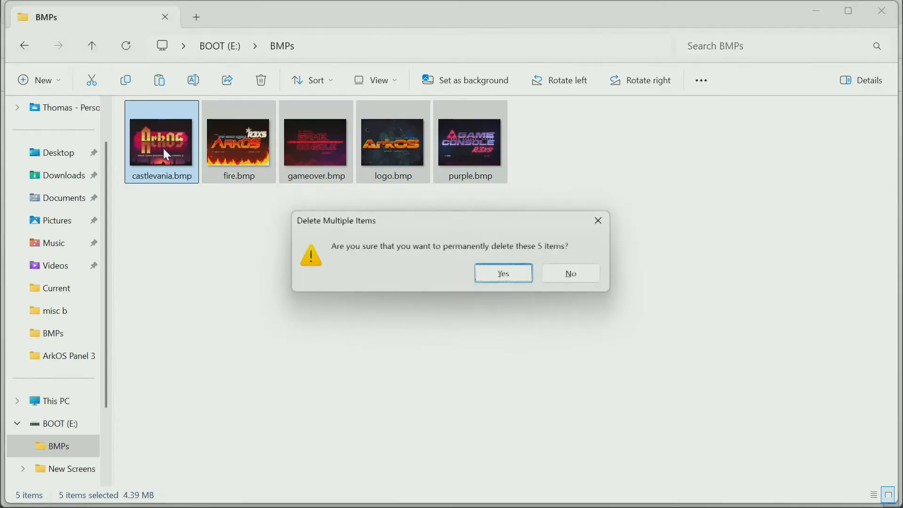
key("Return")
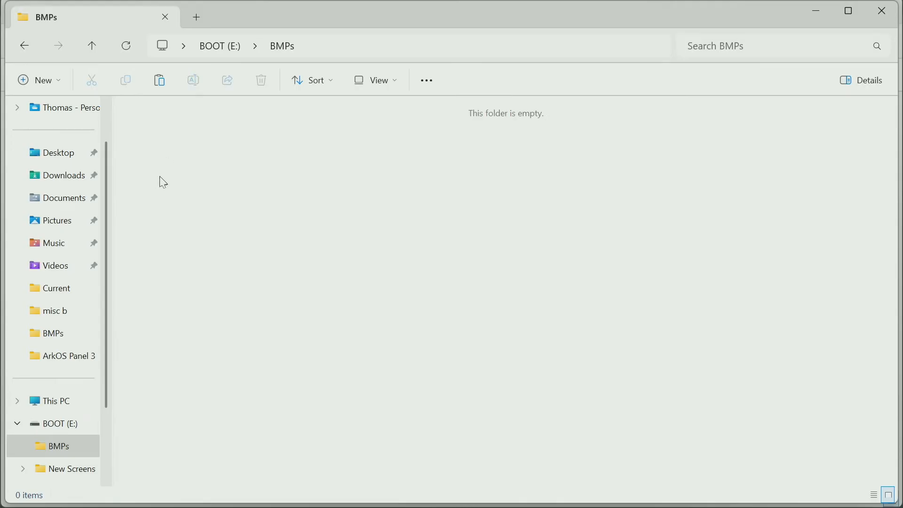
- Go to the Current folder on the Desktop and select Asuka.png
left_click(37, 295)
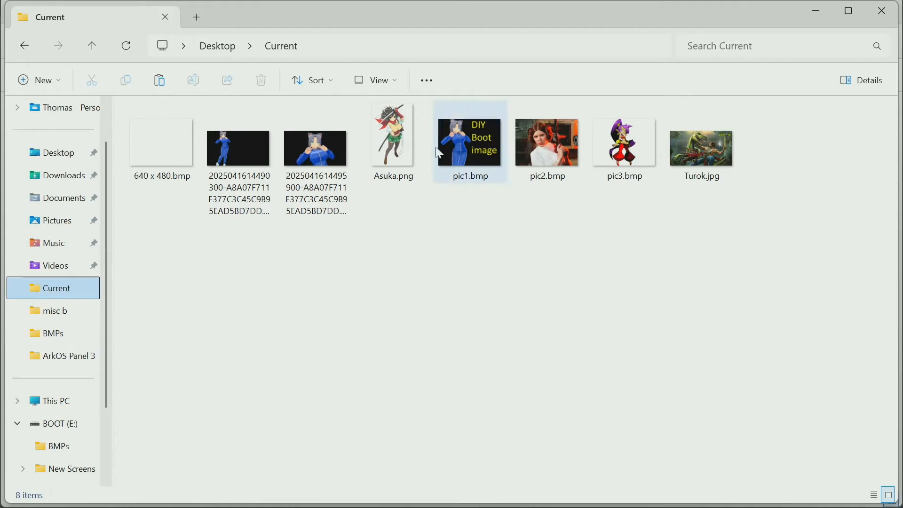
left_click(401, 153)
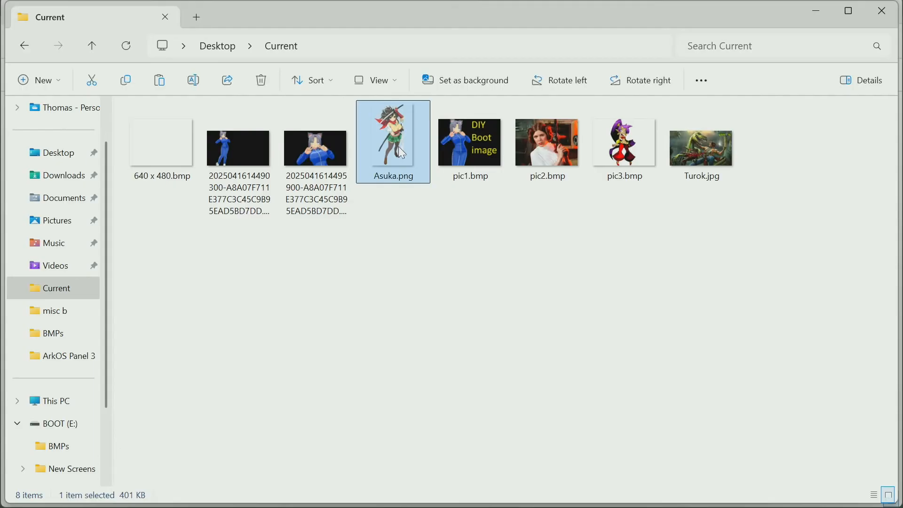
mouse_move(403, 156)
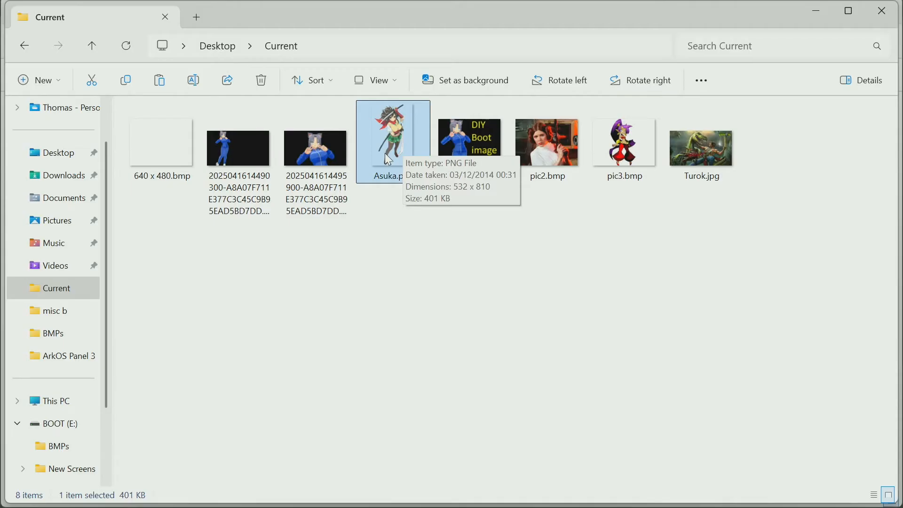
- Switch to GIMP and create a new blank image of 640 × 480 px
mouse_move(613, 501)
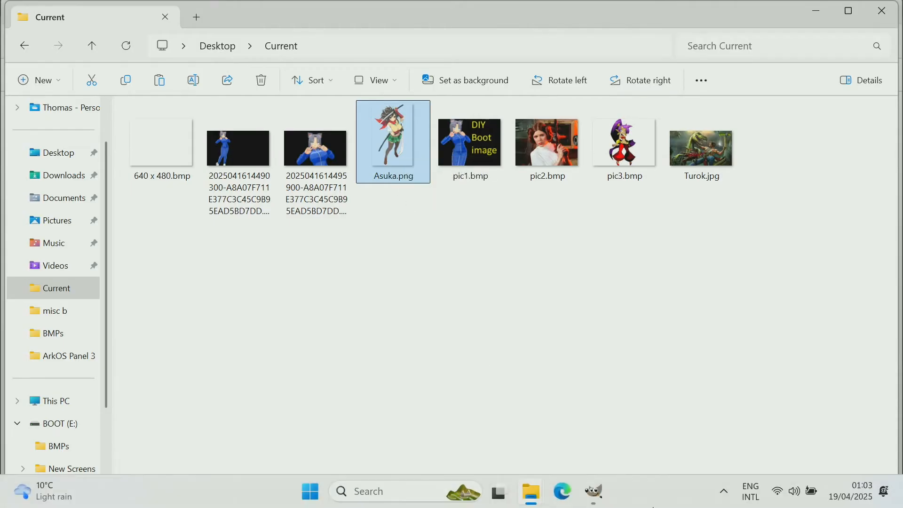
left_click(595, 494)
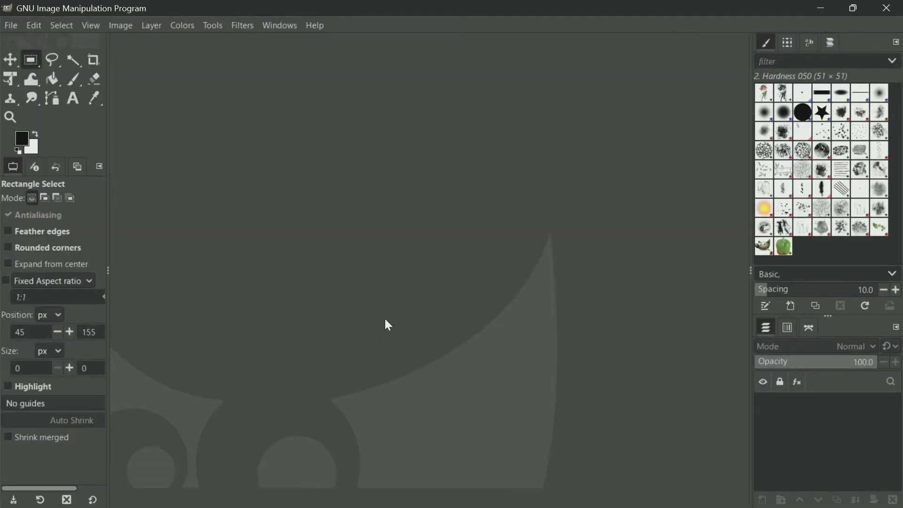
left_click(12, 26)
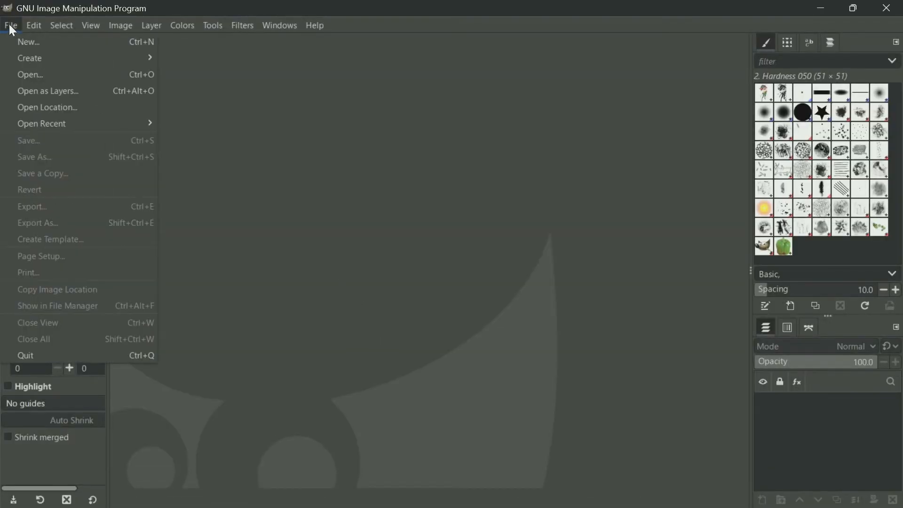
left_click(13, 38)
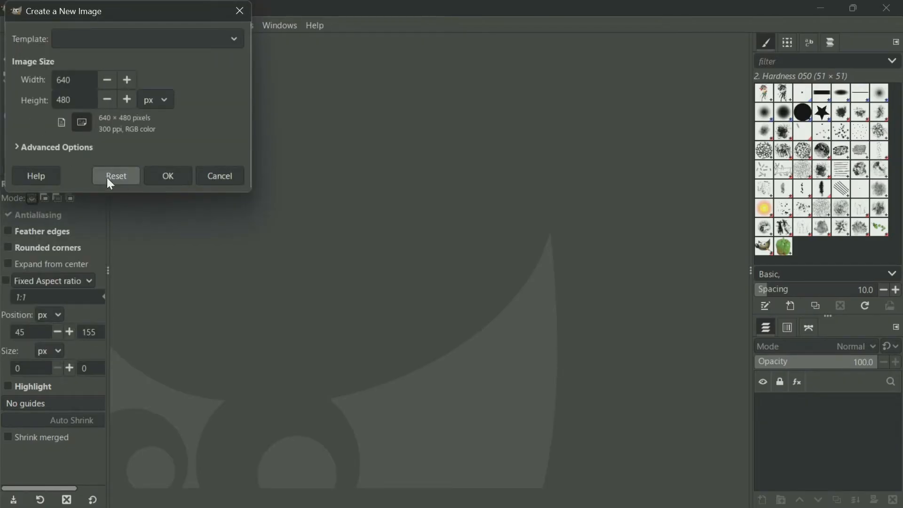
left_click(172, 178)
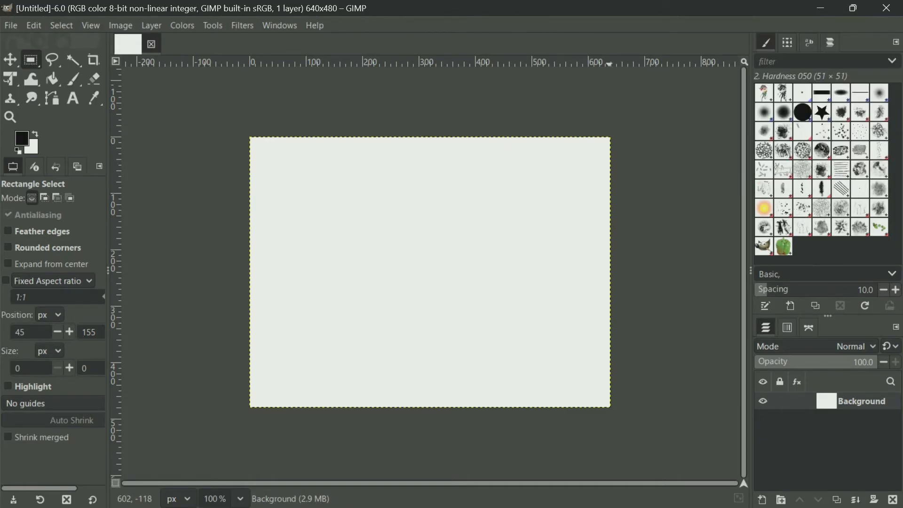
- Bring Asuka.png from the Current folder into the blank GIMP image as a new layer, keeping its embedded color profile
mouse_move(622, 506)
left_click(532, 494)
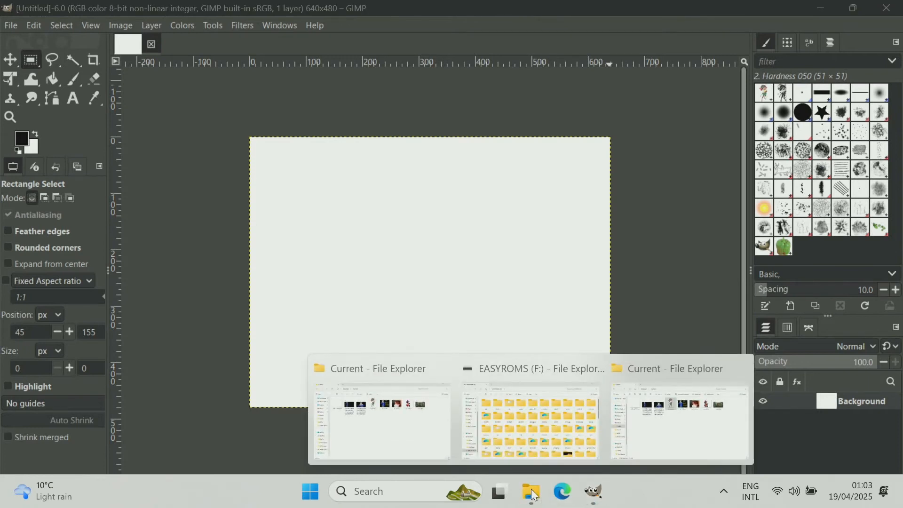
left_click(694, 422)
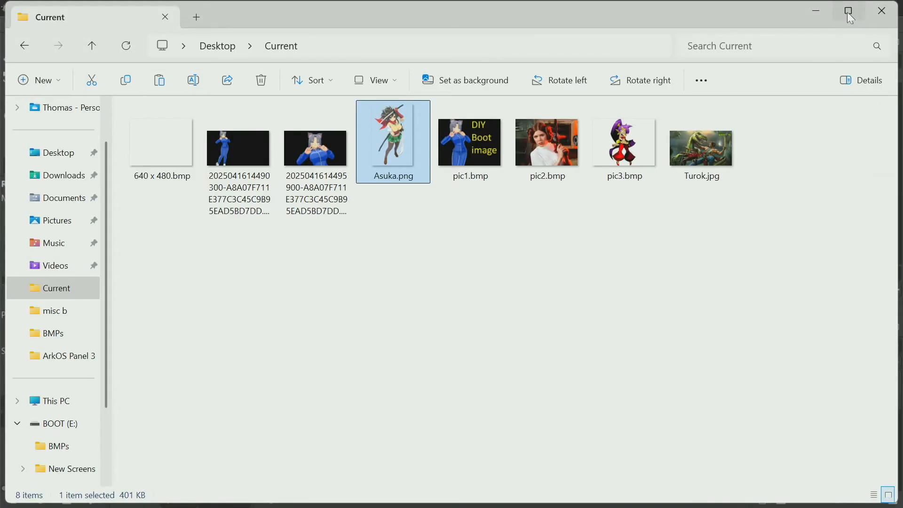
left_click_drag(750, 5, 780, 253)
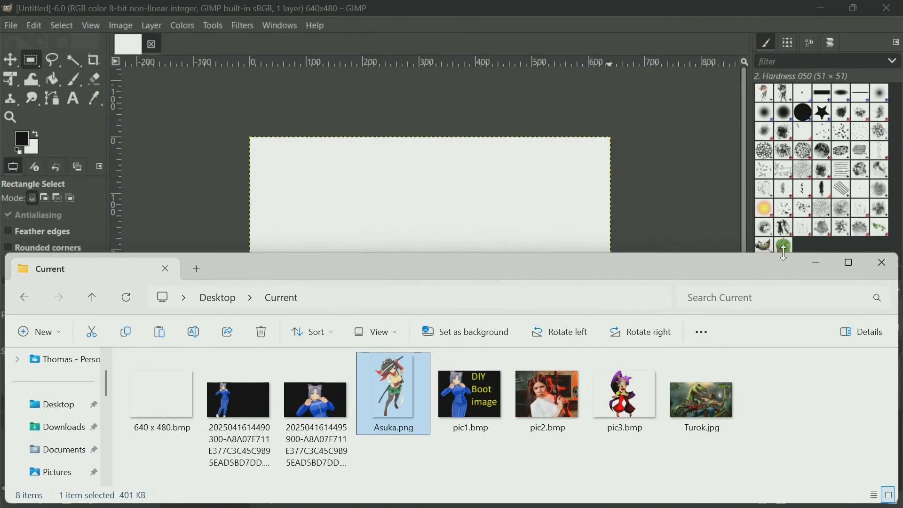
left_click_drag(400, 403, 422, 207)
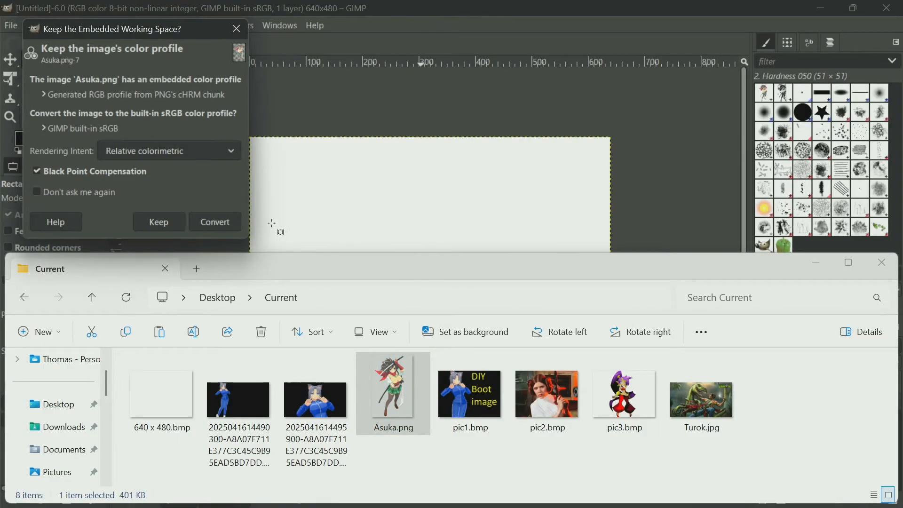
left_click(150, 224)
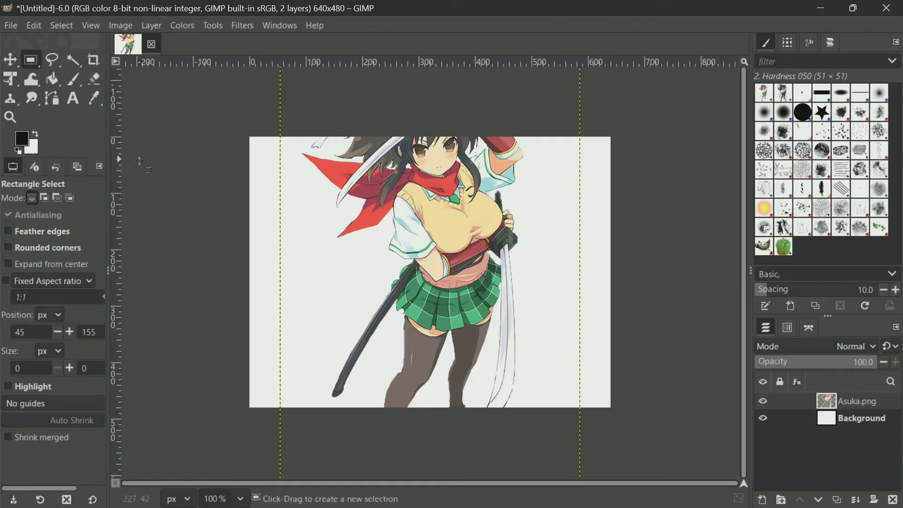
- Scale the Asuka.png layer to about 0.58 of its size with Unified Transform, fitting it within the canvas height, and select the Background layer
left_click(11, 81)
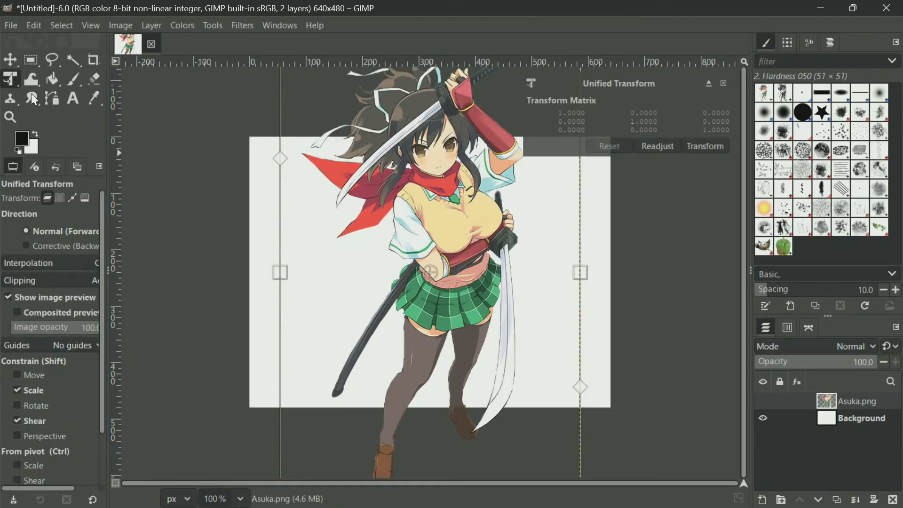
left_click_drag(323, 158, 338, 252)
left_click_drag(293, 150, 371, 169)
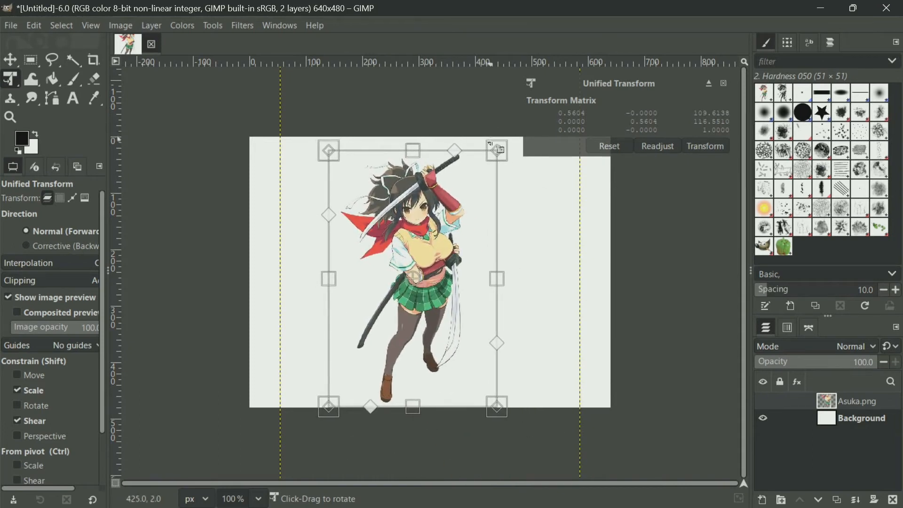
left_click_drag(500, 148, 513, 136)
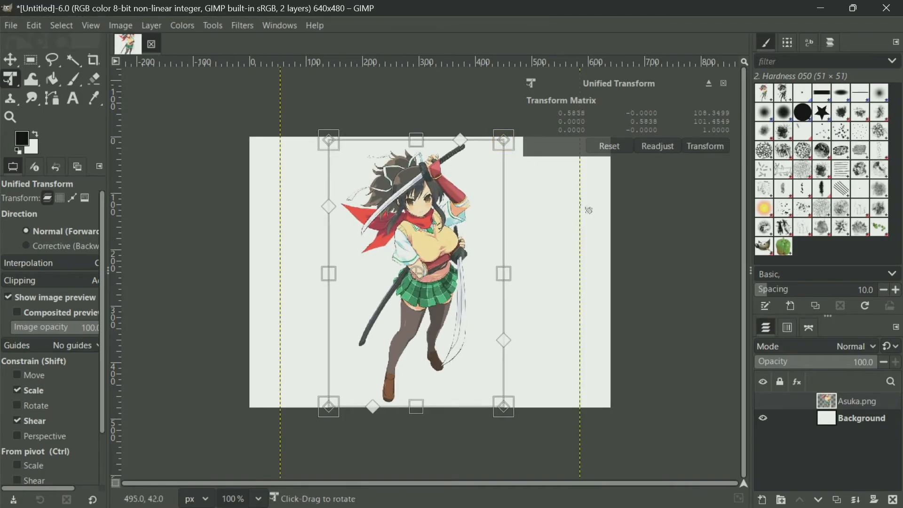
left_click(844, 423)
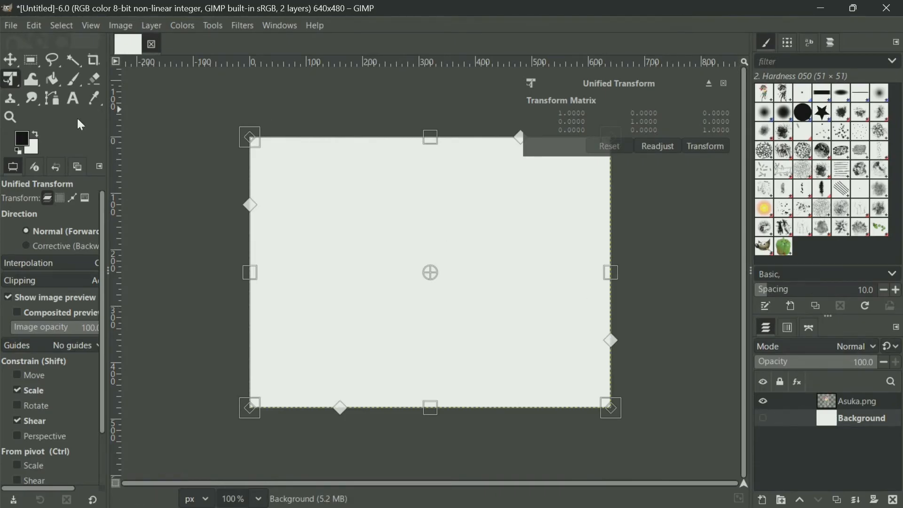
- Fill the Background layer with the black foreground color using Bucket Fill
left_click(56, 79)
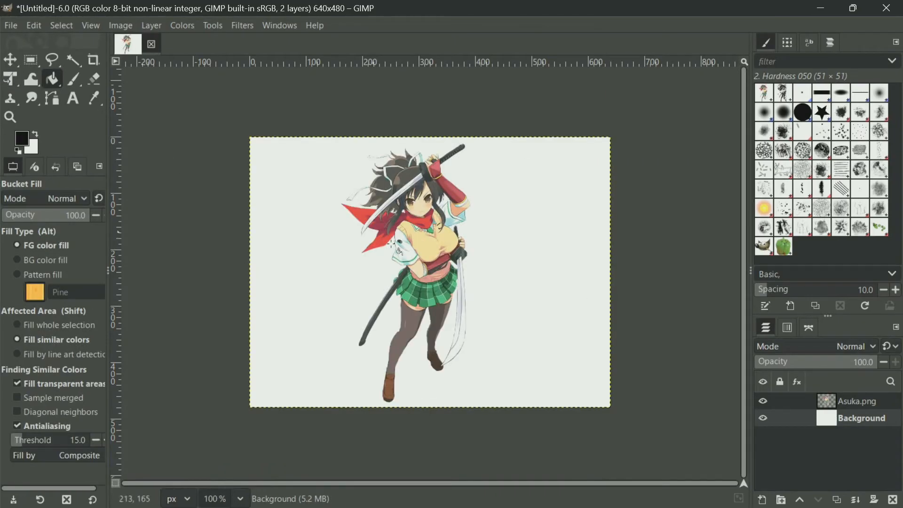
left_click(549, 283)
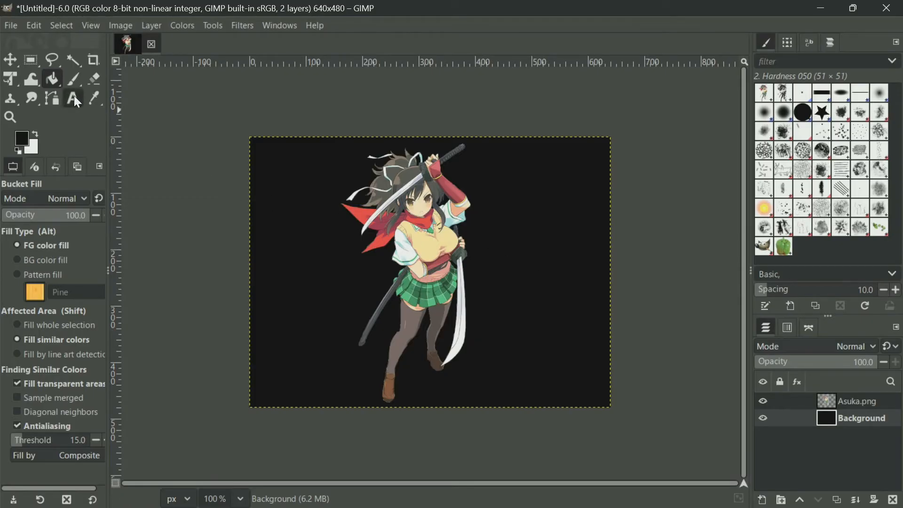
left_click(13, 26)
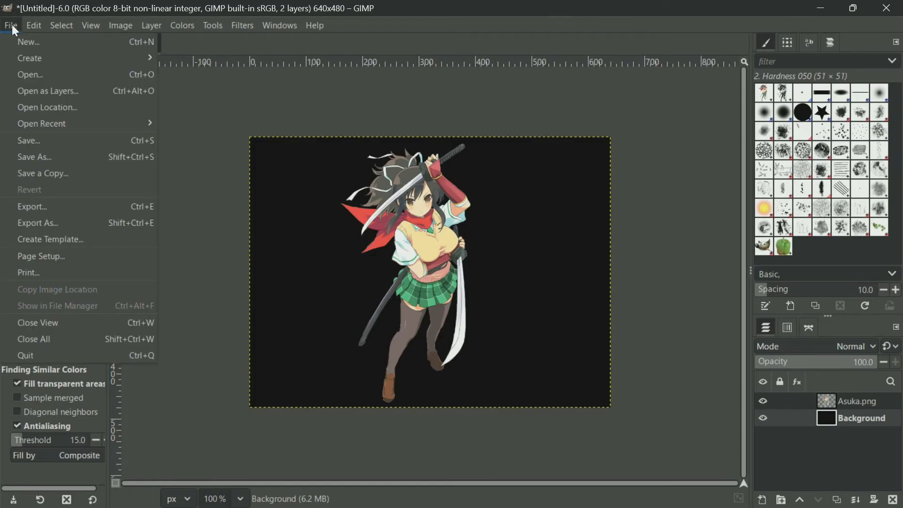
left_click(49, 224)
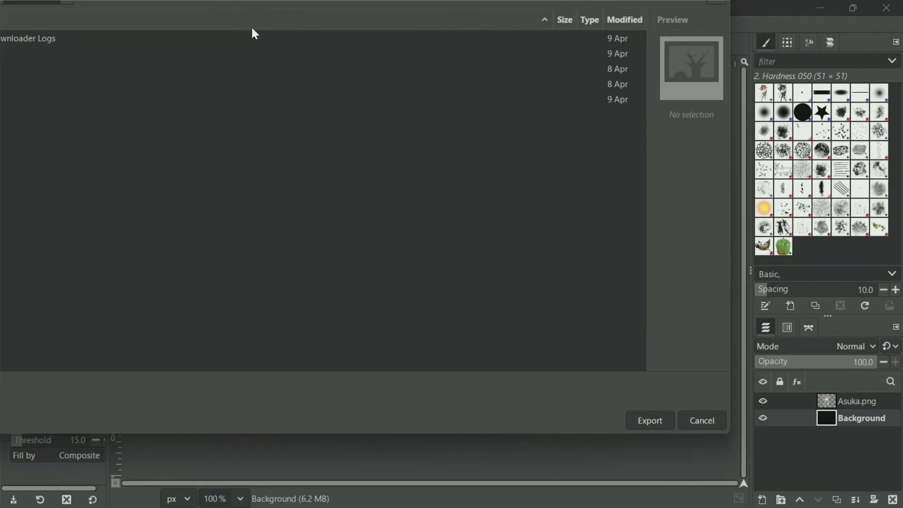
left_click(328, 28)
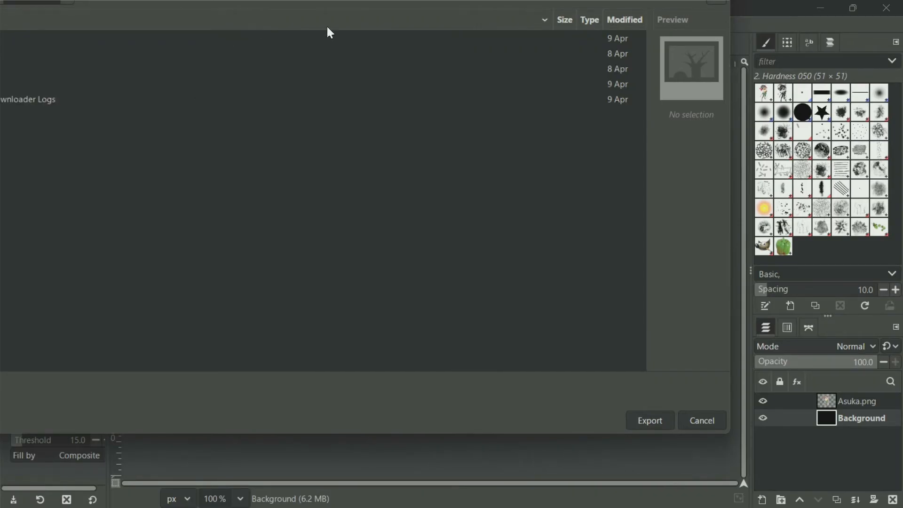
left_click(712, 423)
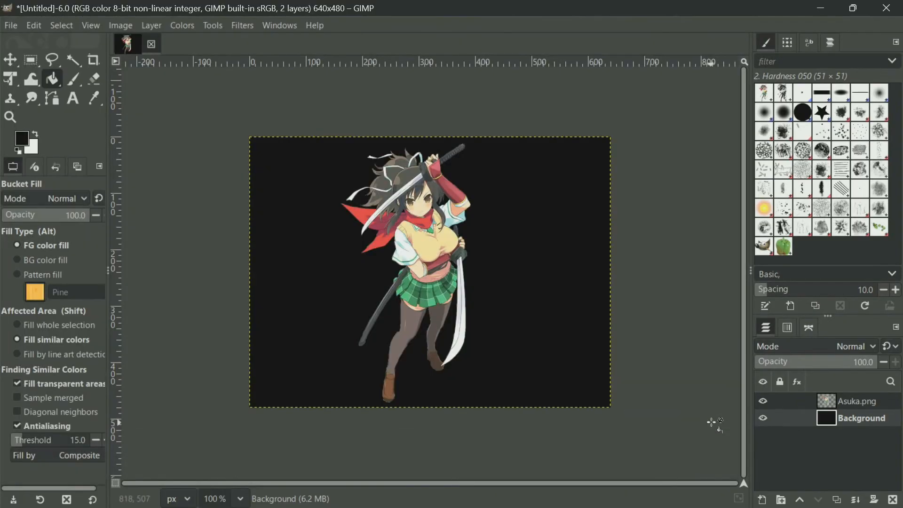
- Start exporting the image, naming it pic4.png and choosing the Current folder on the Desktop as the destination
left_click(11, 24)
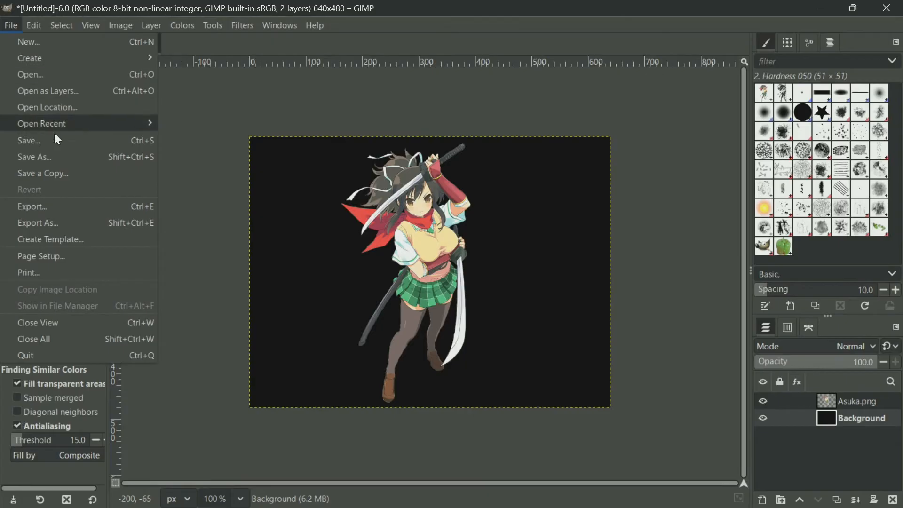
left_click(42, 220)
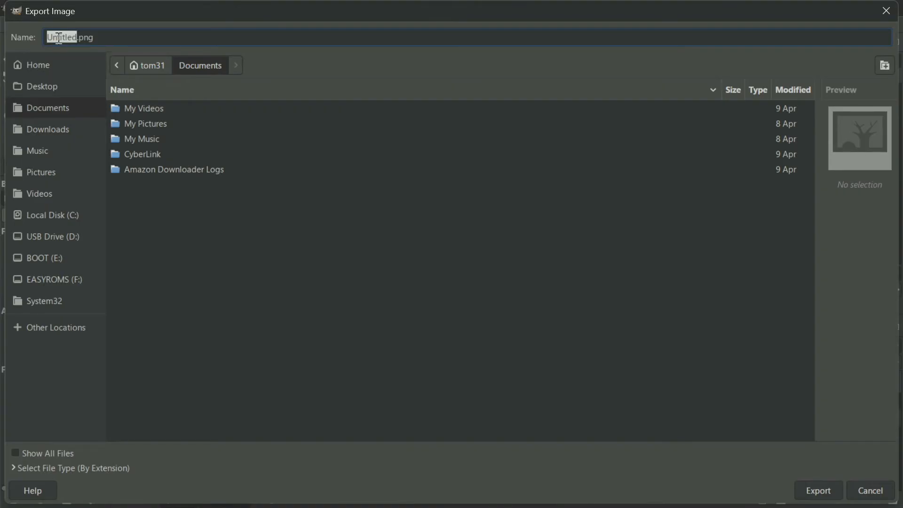
type("pic")
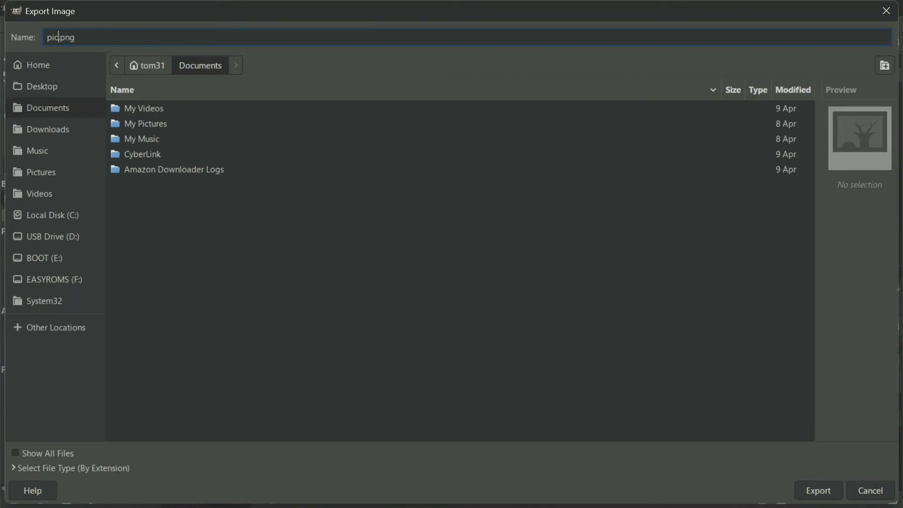
type("4")
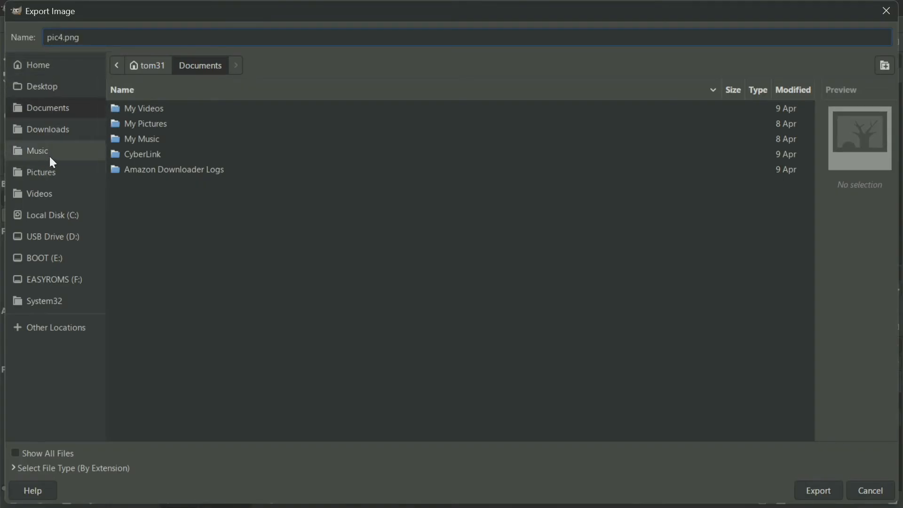
left_click(44, 87)
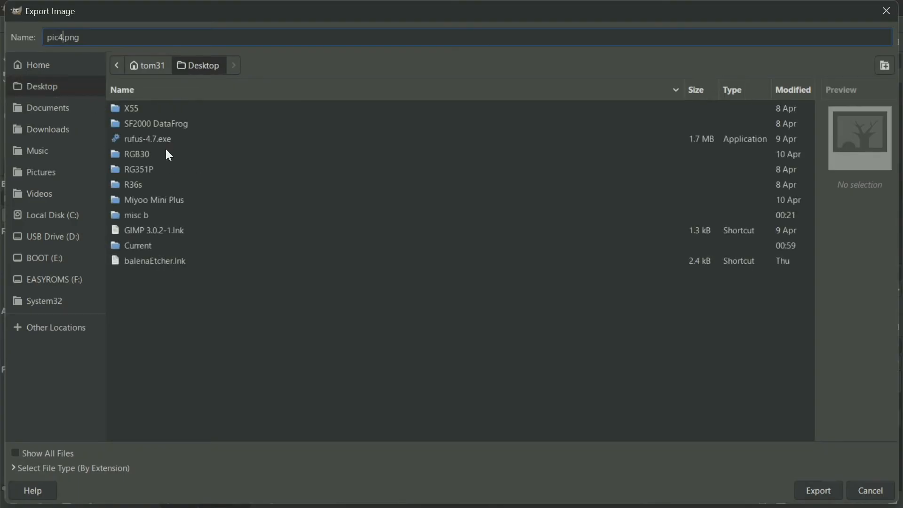
double_click(138, 247)
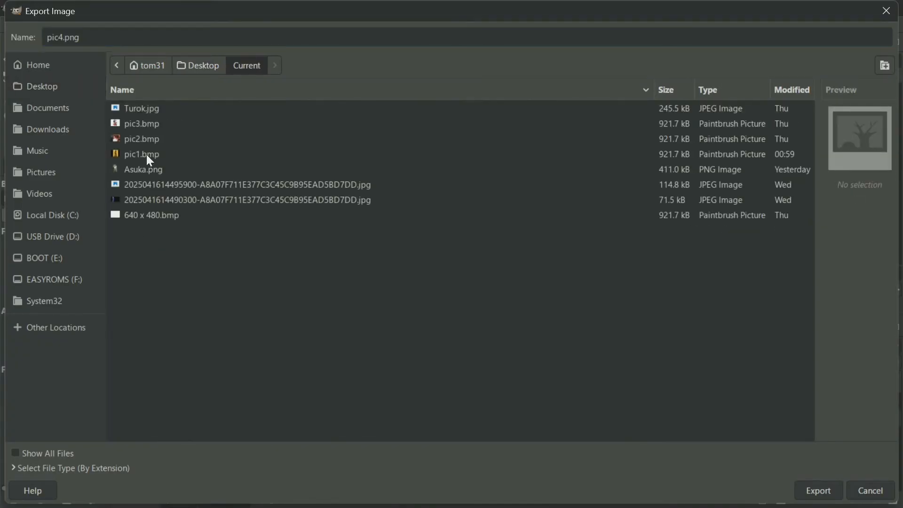
- Change the export file name to pic4.bmp, reusing the name of pic1.bmp, and proceed to the BMP options
left_click(146, 154)
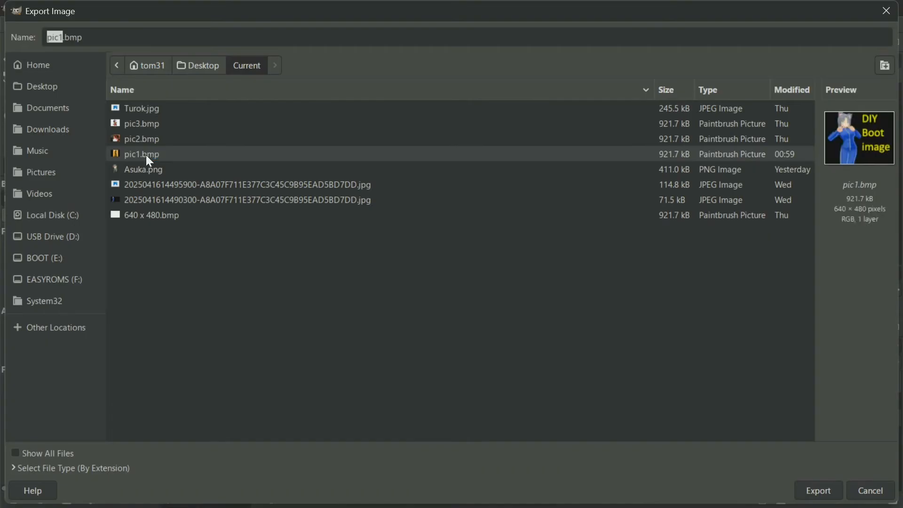
left_click(61, 37)
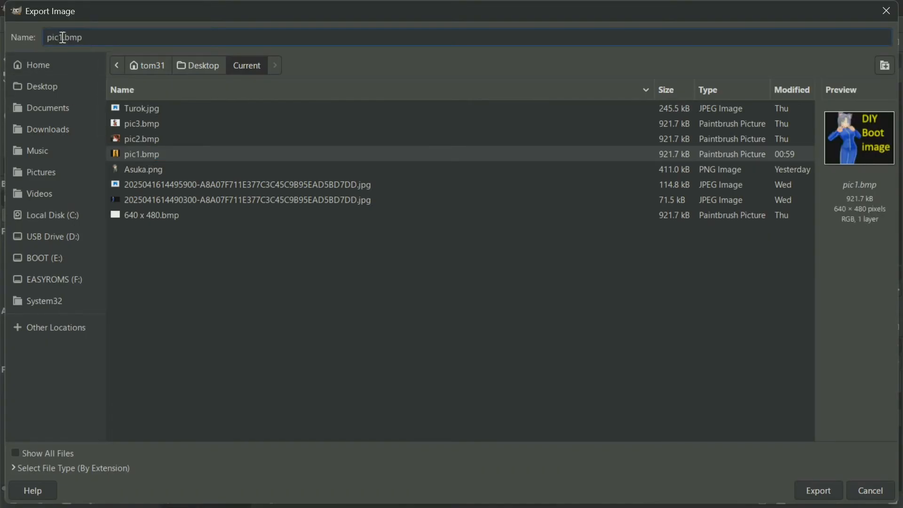
key("BackSpace")
type("4")
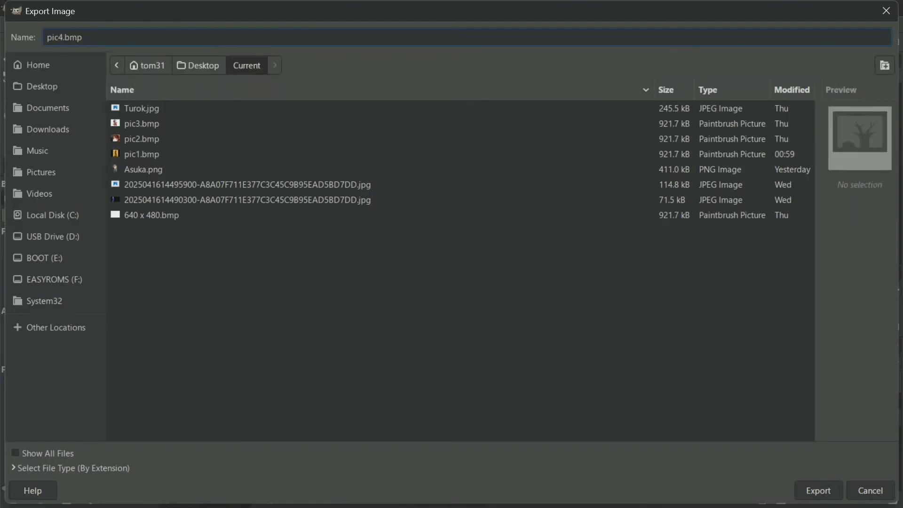
left_click(822, 489)
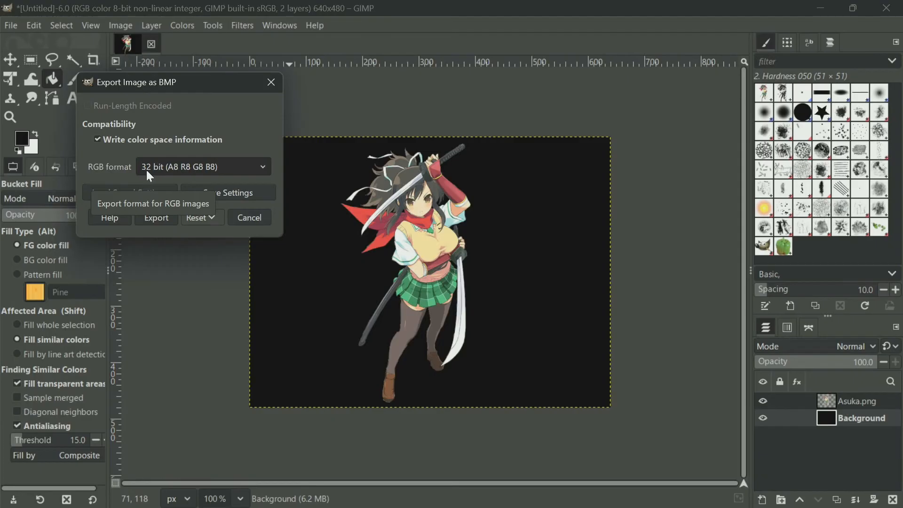
- Set the BMP's RGB format to 24 bit (R8 G8 B8) and finish the export
left_click(259, 166)
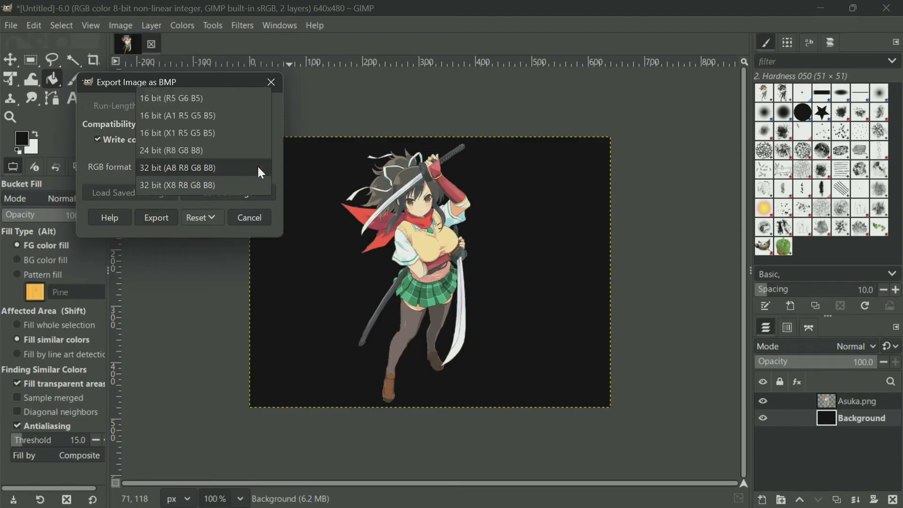
left_click(164, 153)
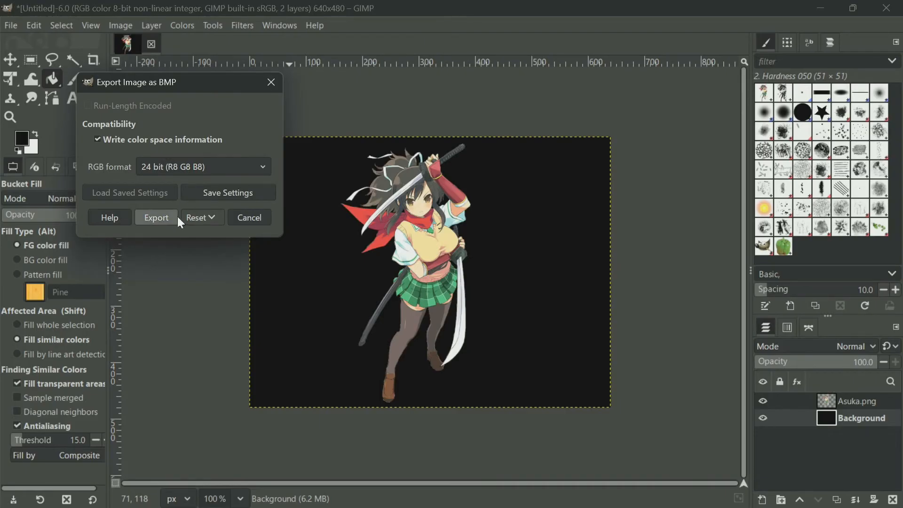
left_click(157, 219)
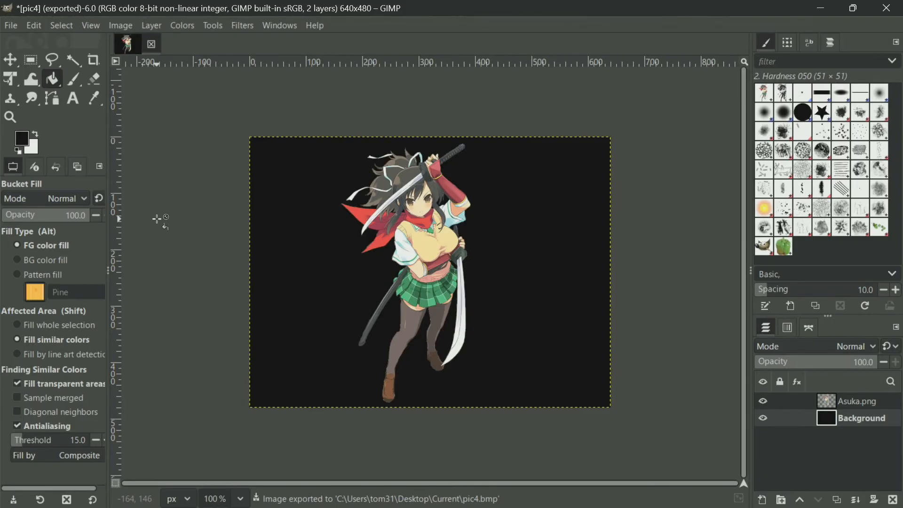
- Switch to the Current folder in File Explorer and select pic1.bmp, pic2.bmp, pic3.bmp and pic4.bmp for copying
left_click(829, 10)
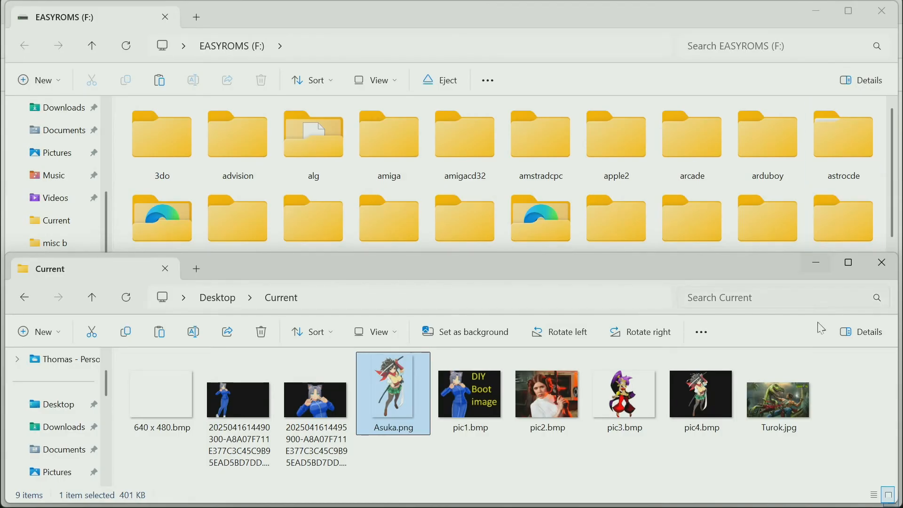
left_click(712, 401)
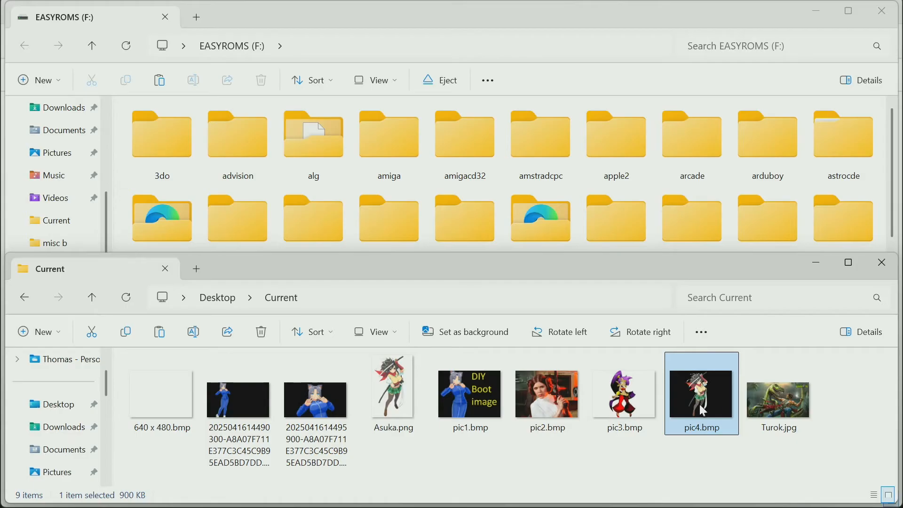
mouse_move(701, 413)
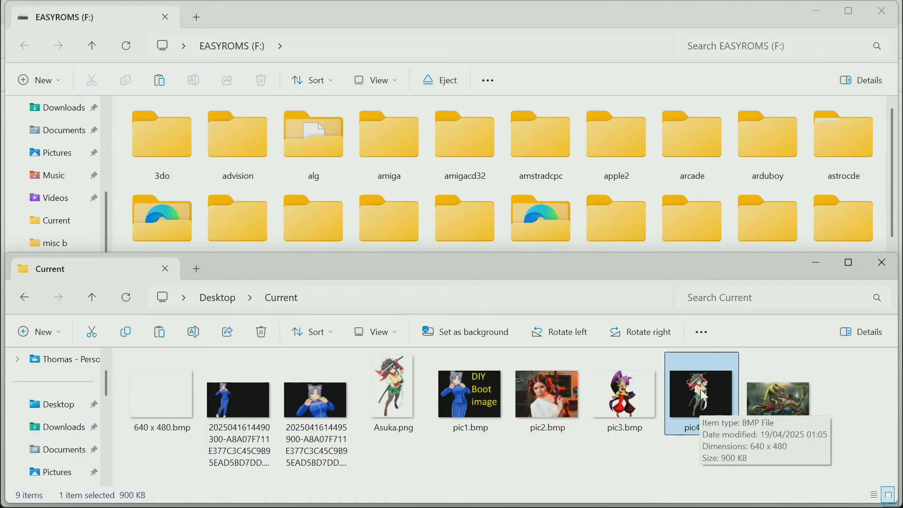
left_click(640, 411, "ctrl")
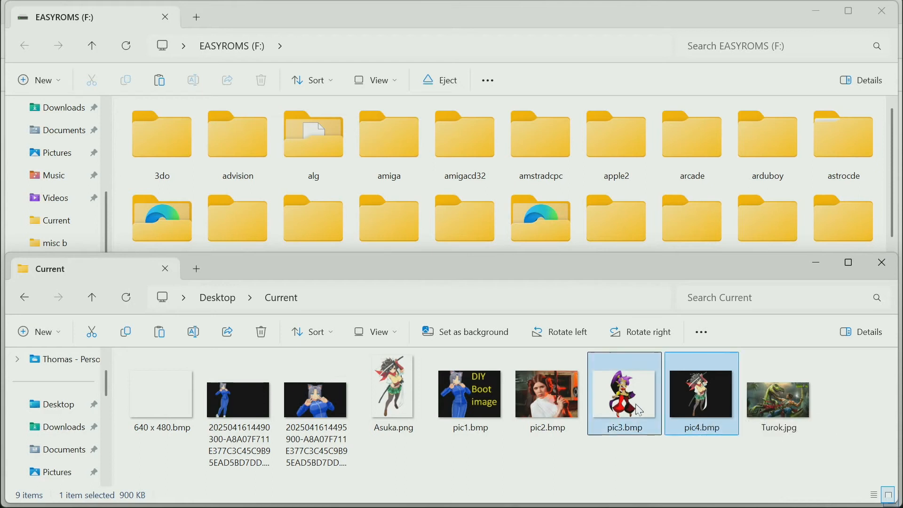
left_click(553, 424, "ctrl")
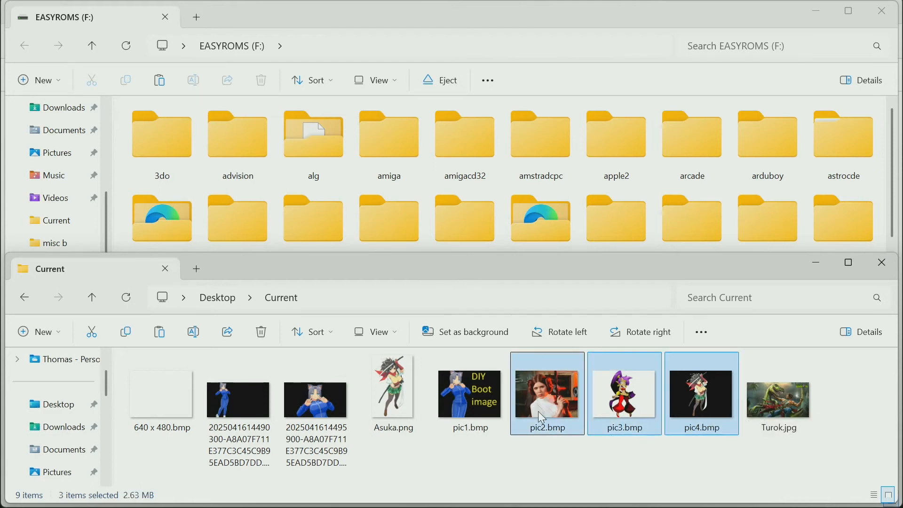
left_click(463, 415, "ctrl")
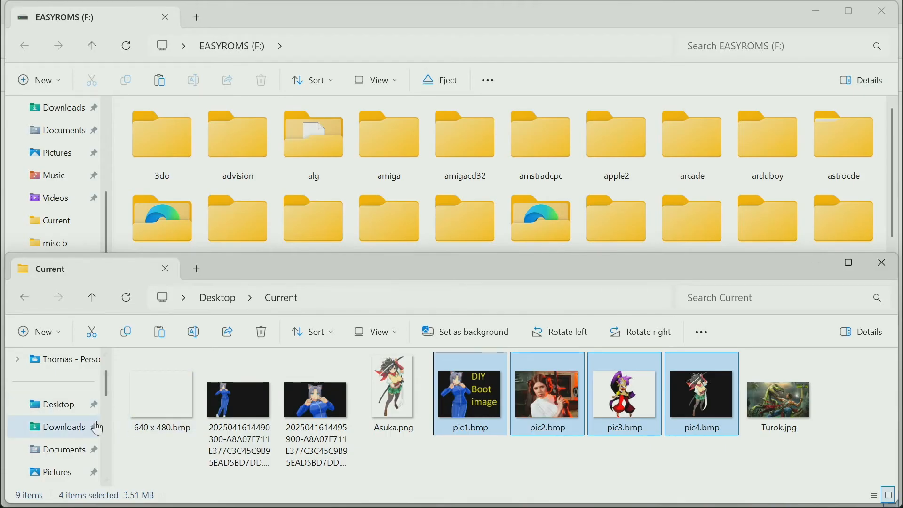
- Go to the BMPs folder on the BOOT (E:) drive and paste the four copied BMP images there
scroll(96, 426, "down", 3)
scroll(95, 423, "up", 5)
scroll(94, 427, "down", 10)
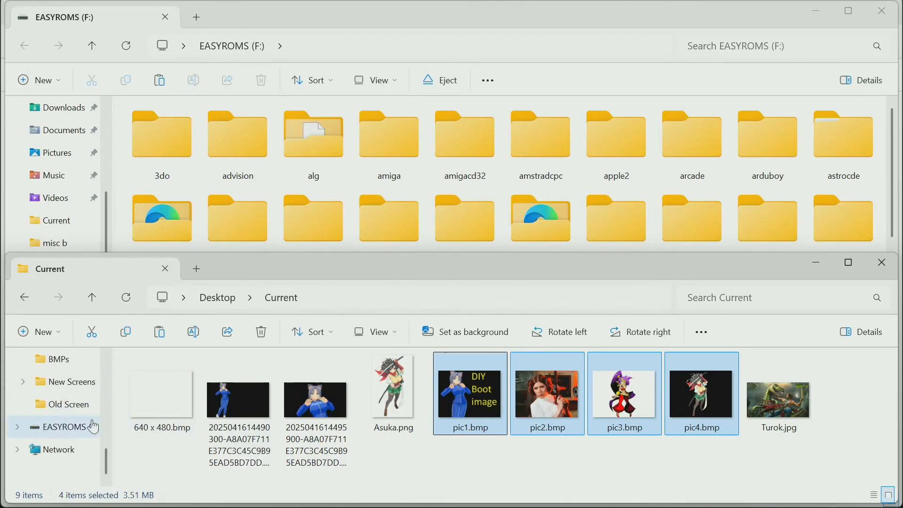
scroll(81, 432, "up", 10)
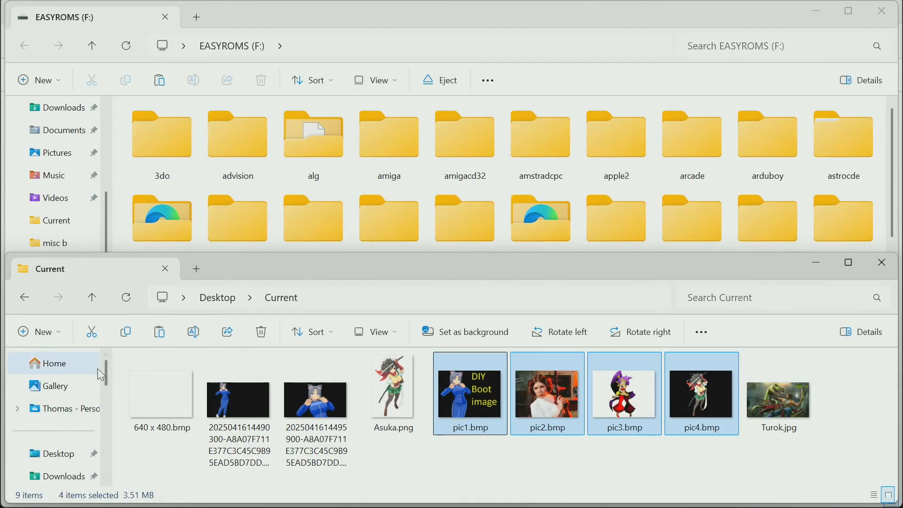
left_click(851, 261)
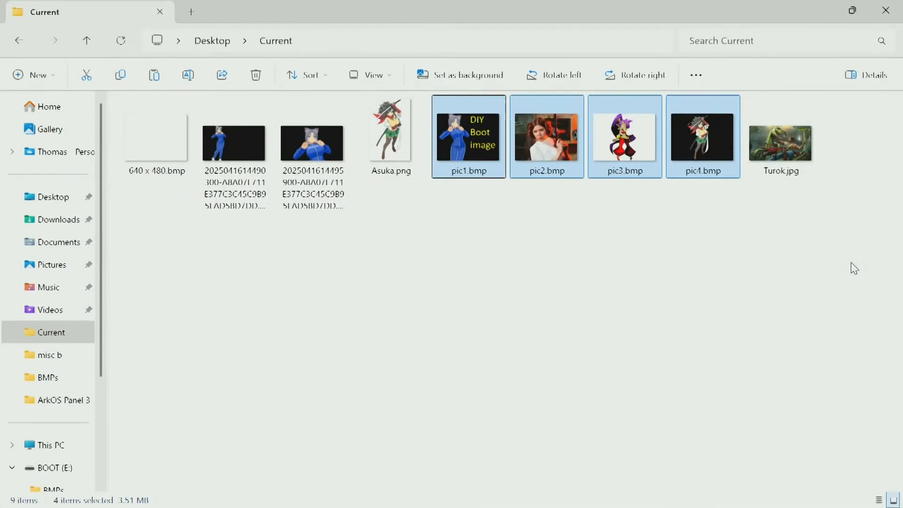
scroll(52, 426, "down", 1)
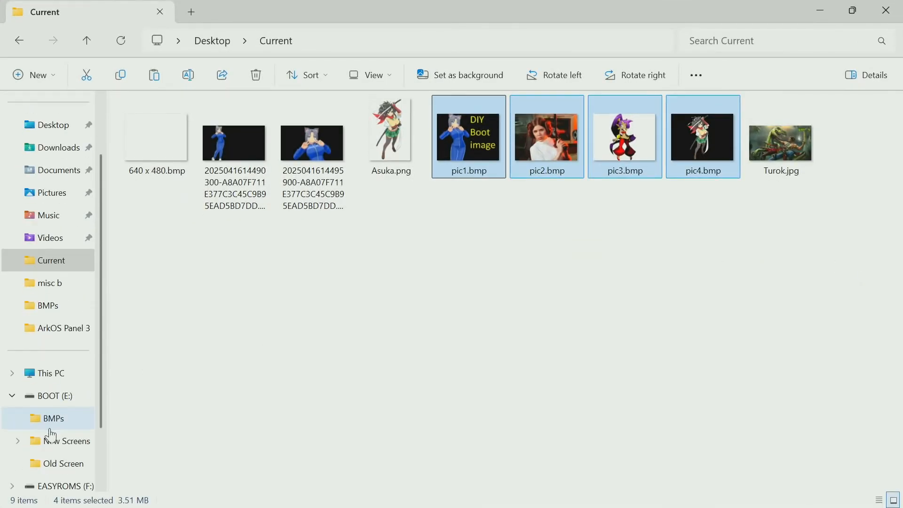
left_click(64, 398)
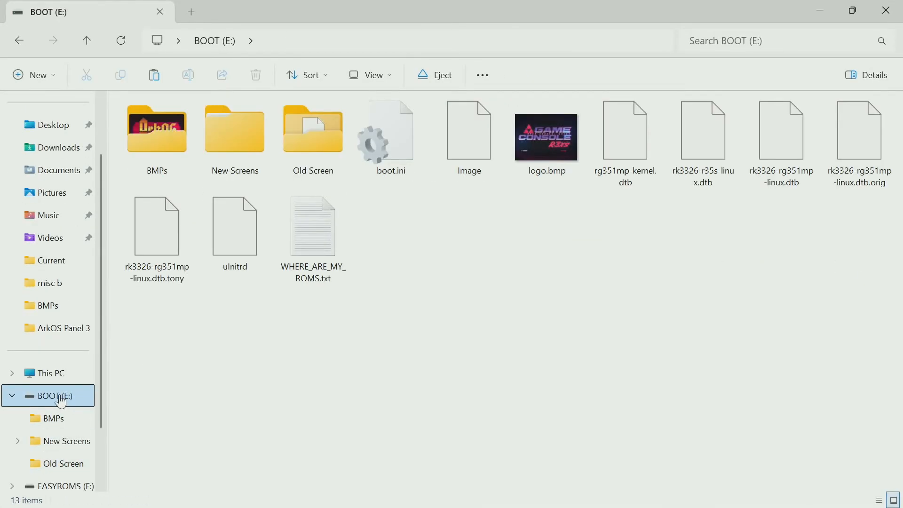
left_click(173, 166)
double_click(170, 161)
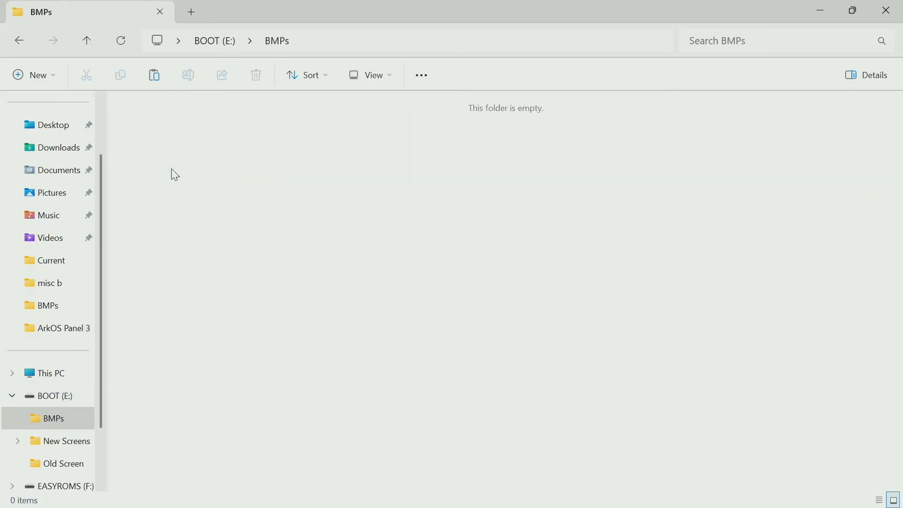
key("ctrl+v")
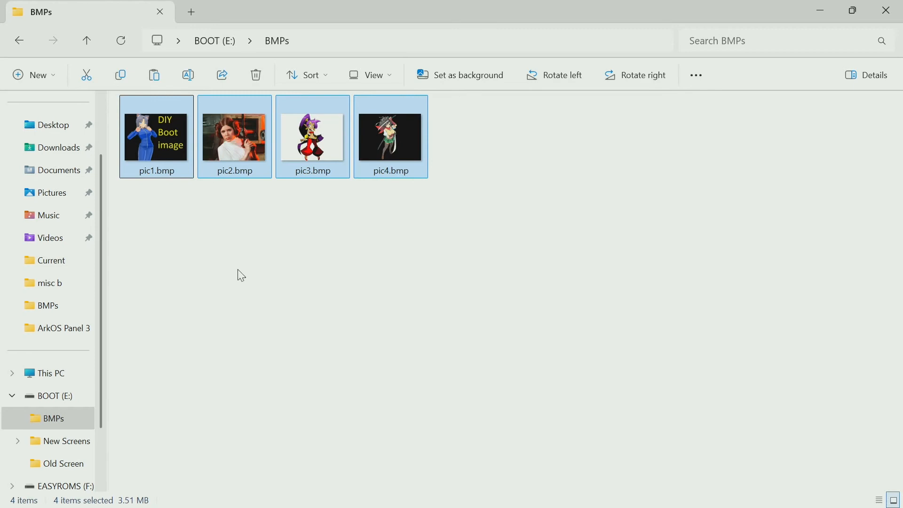
left_click(242, 276)
- Examine the detailed properties of pic1.bmp in the BMPs folder, including its dimensions and bit depth
left_click(172, 160)
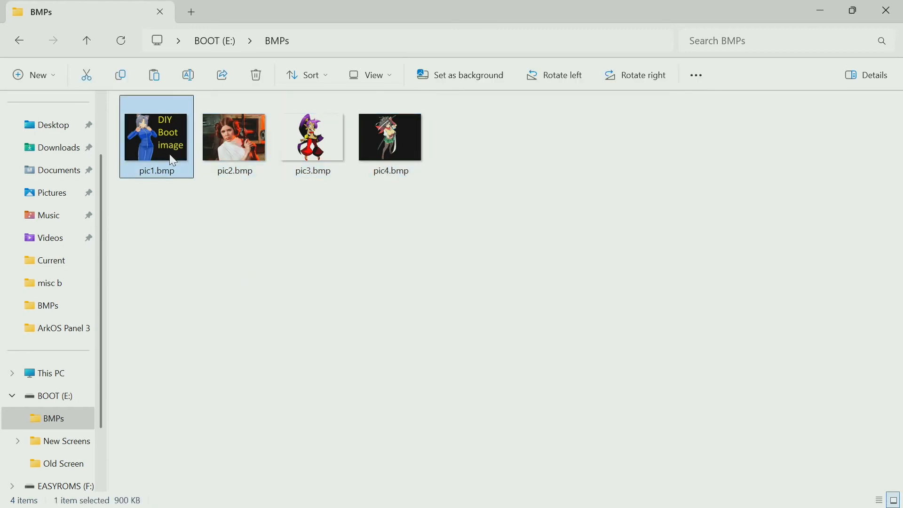
right_click(172, 161)
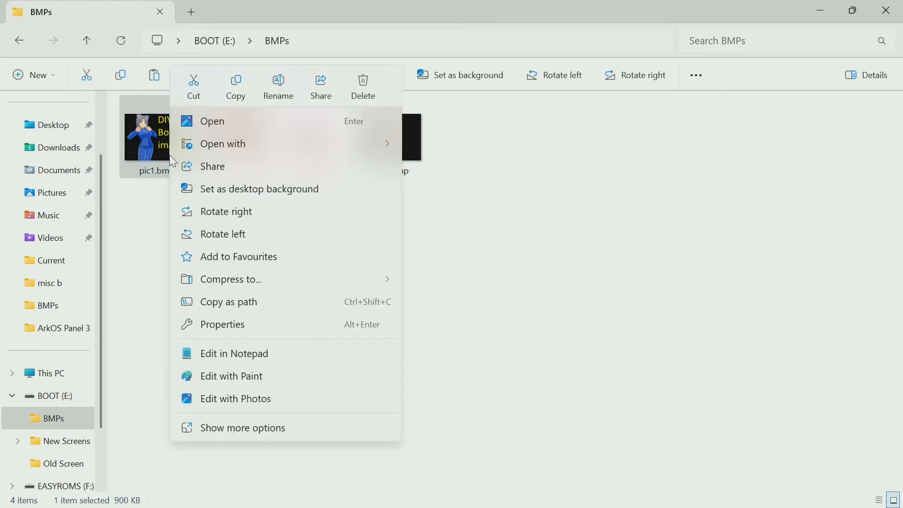
left_click(227, 325)
left_click(332, 182)
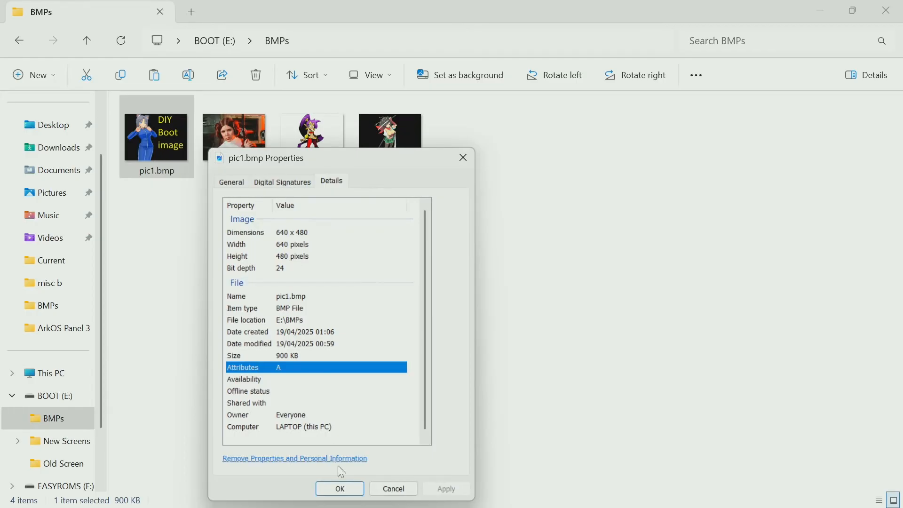
- Close the pic1.bmp properties and check the dimensions and bit depth in the detailed properties of pic2.bmp
left_click(349, 492)
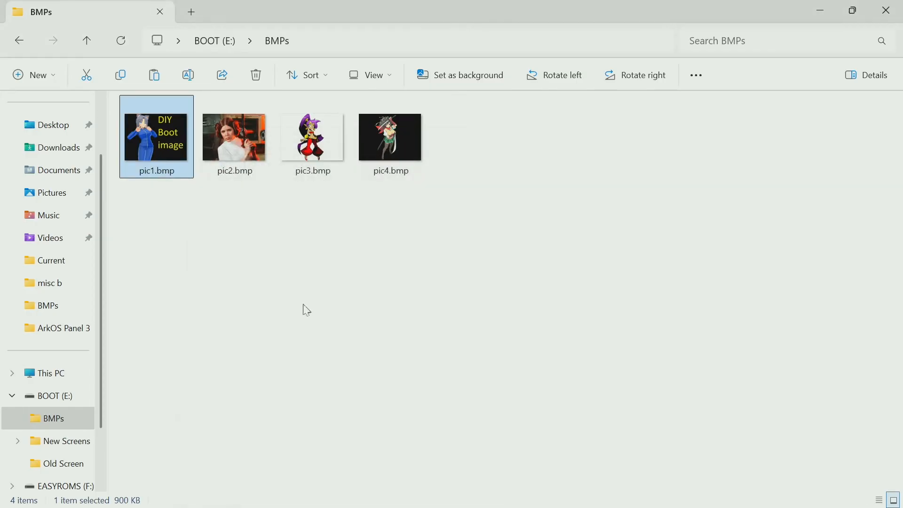
left_click(248, 171)
right_click(248, 171)
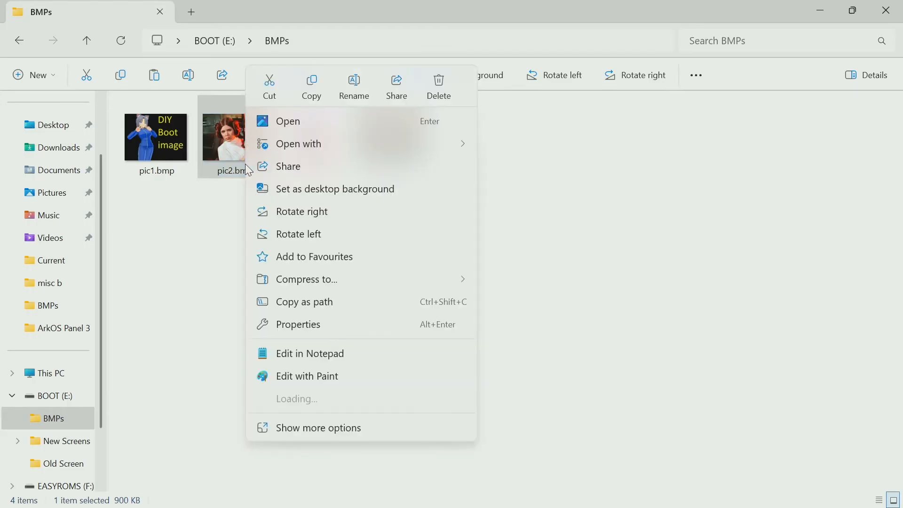
left_click(285, 325)
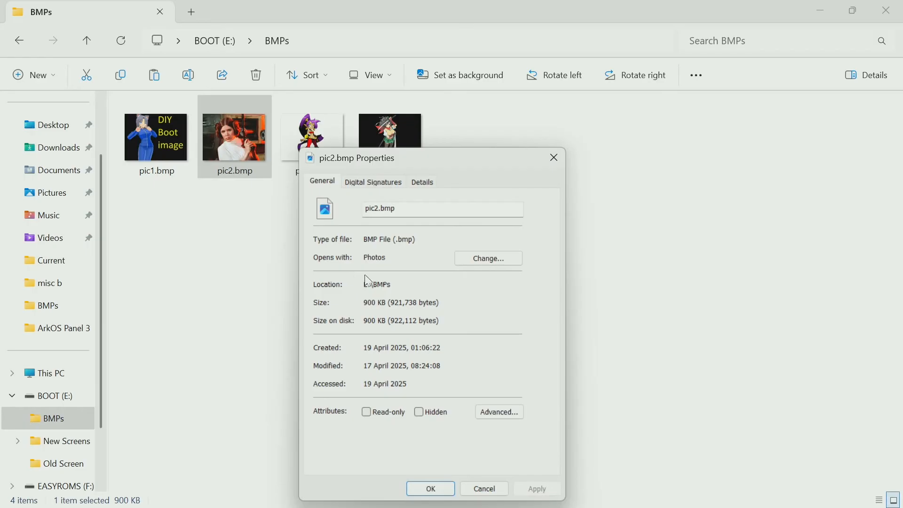
left_click(428, 183)
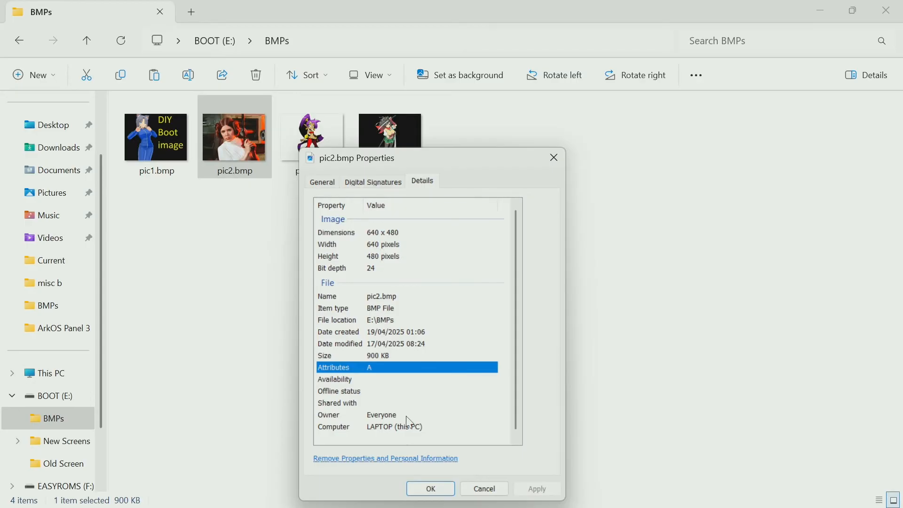
left_click(429, 489)
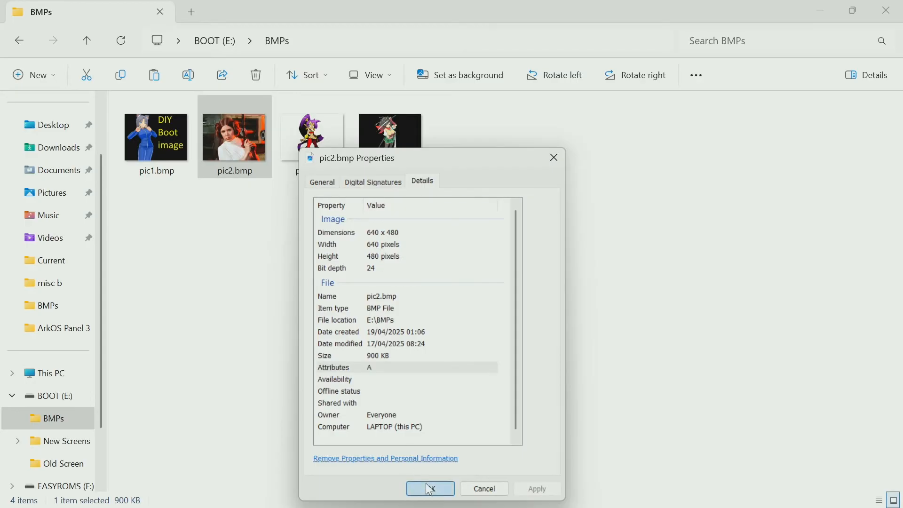
- Check the dimensions and bit depth in the detailed properties of pic3.bmp
left_click(333, 144)
right_click(329, 138)
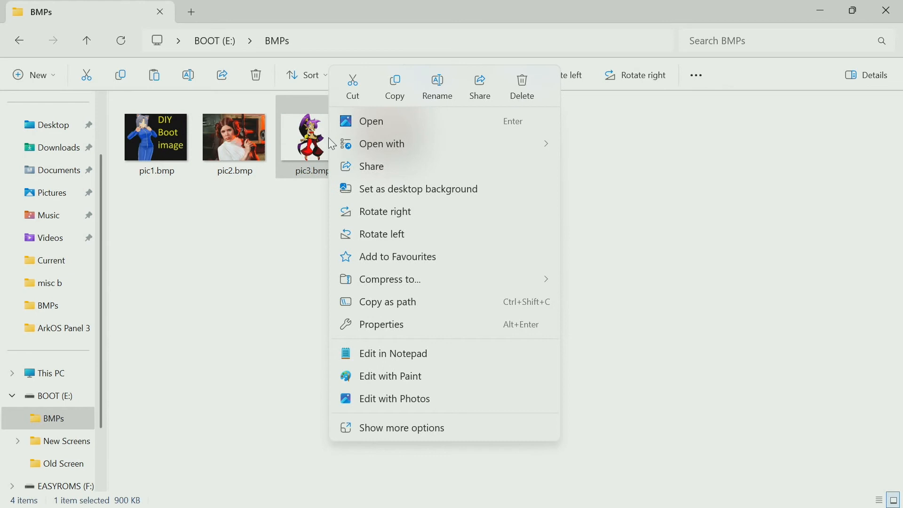
left_click(378, 325)
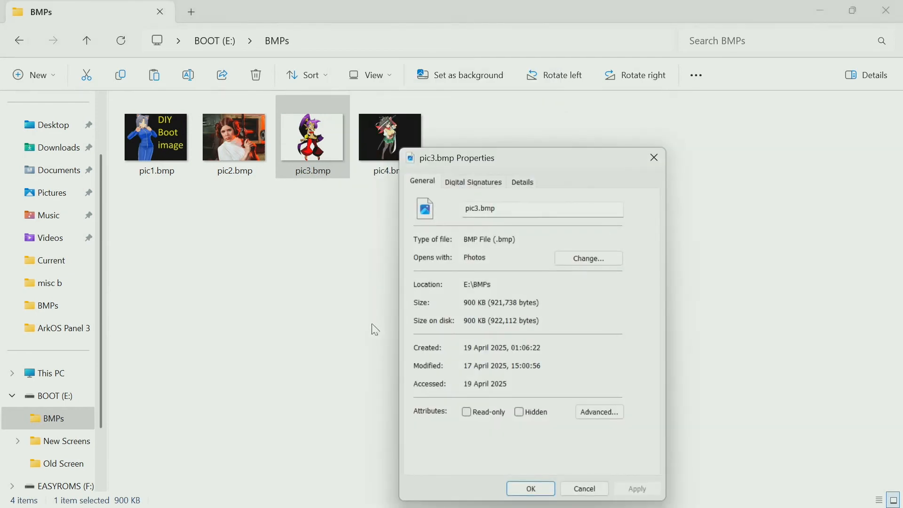
left_click(517, 183)
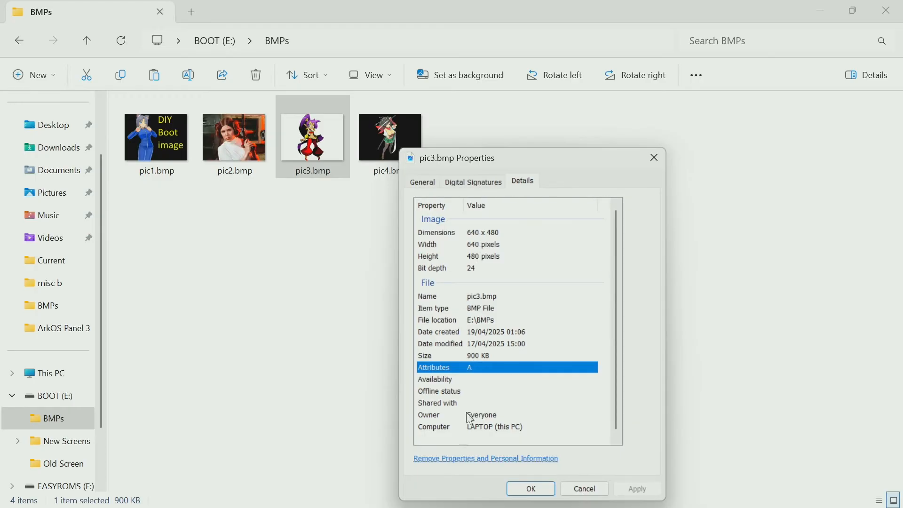
left_click(529, 489)
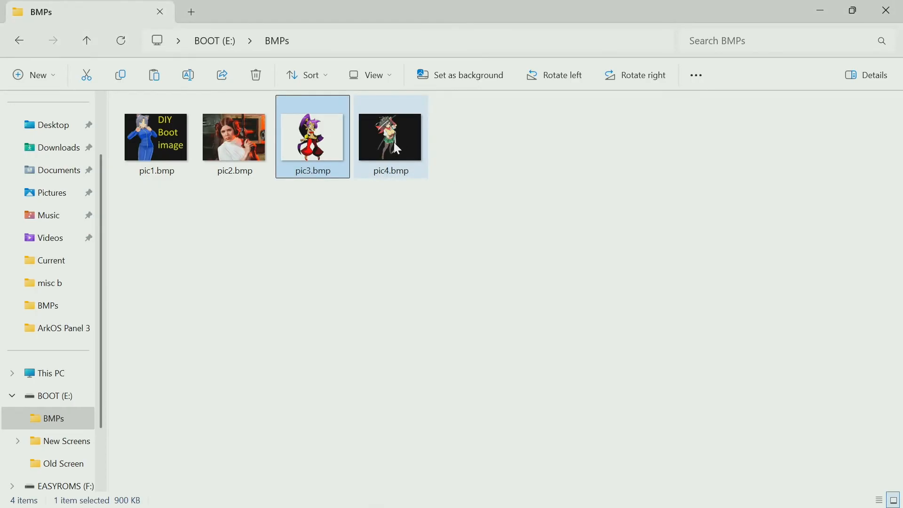
- Check the dimensions and bit depth in the detailed properties of pic4.bmp
left_click(394, 142)
right_click(395, 142)
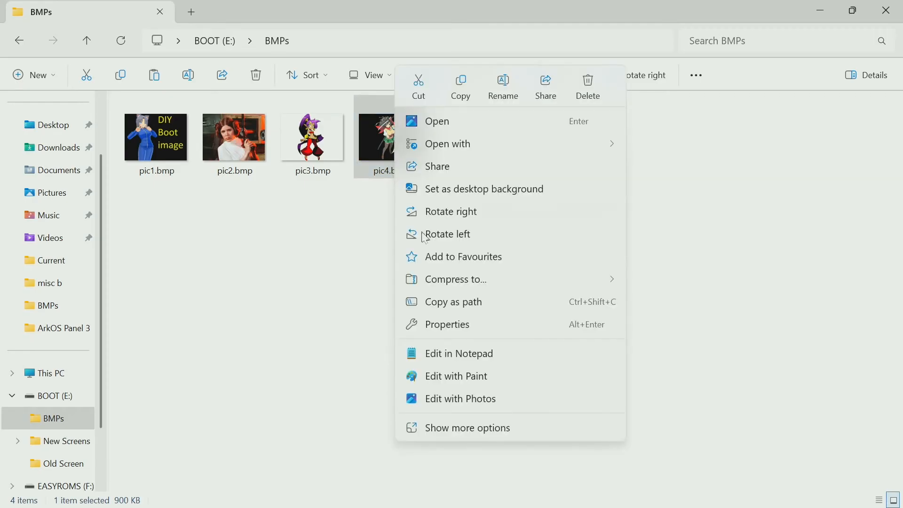
left_click(444, 327)
left_click(599, 183)
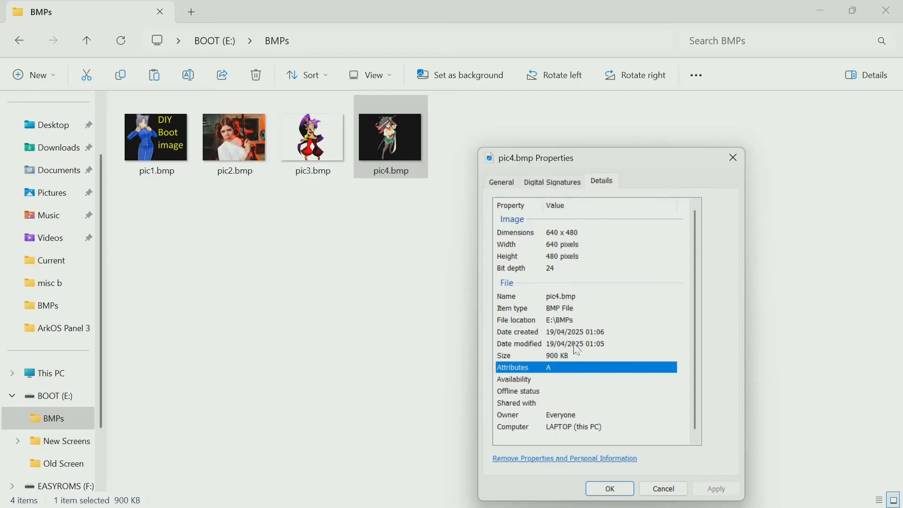
left_click(619, 488)
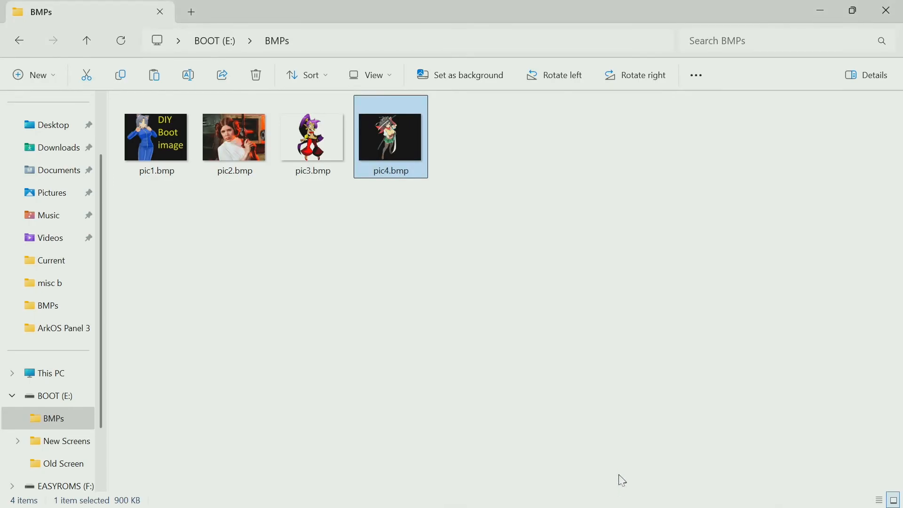
- Eject the BOOT (E:) drive from the computer
right_click(44, 396)
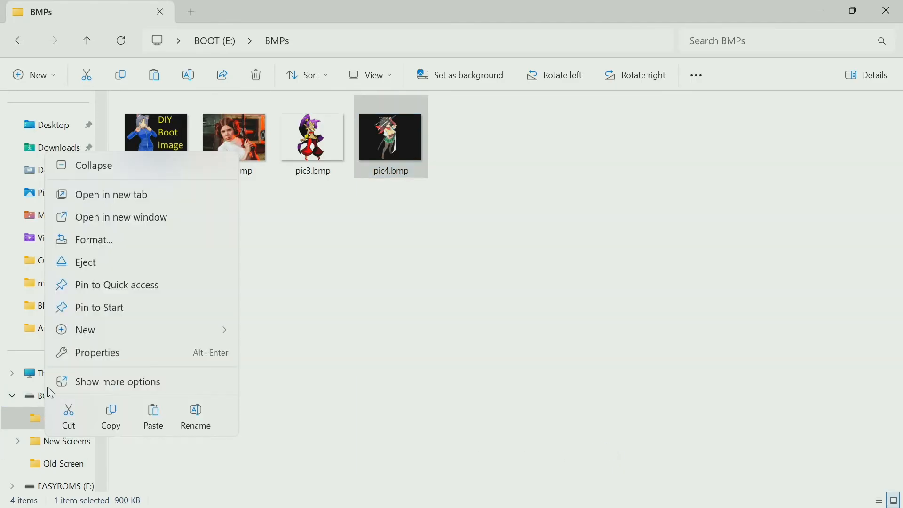
left_click(79, 266)
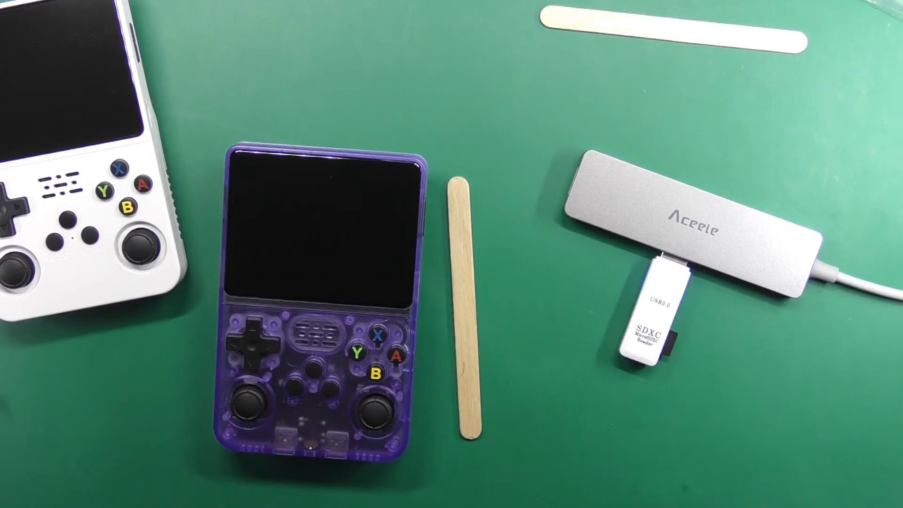